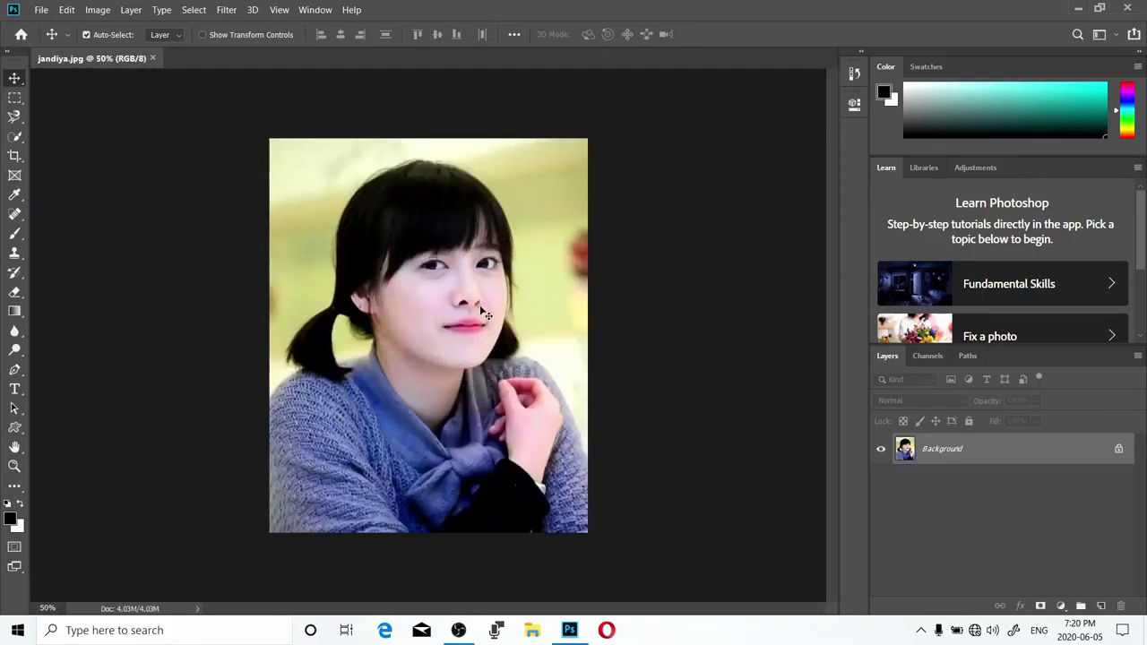
- Unlock the background layer and apply the Oil Paint filter with Stylization 5.3, Cleanliness 2.2, Scale 0.1, Bristle Detail 10.0 and Lighting off
{"action": "left_click", "coordinate": [1118, 449]}
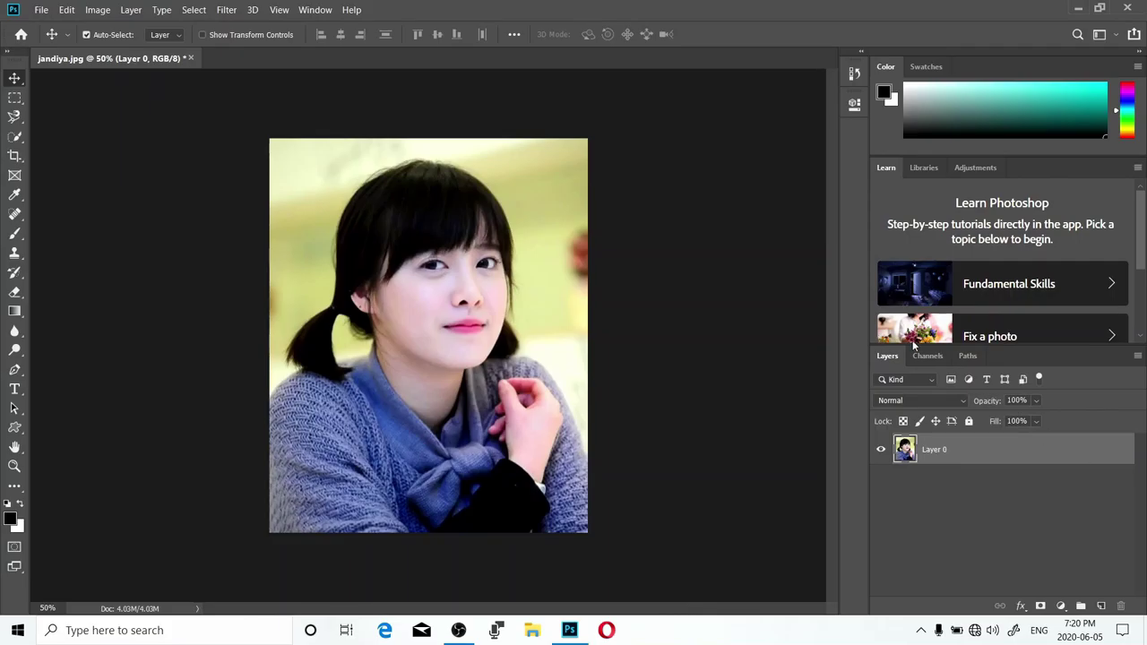
{"action": "left_click", "coordinate": [226, 10]}
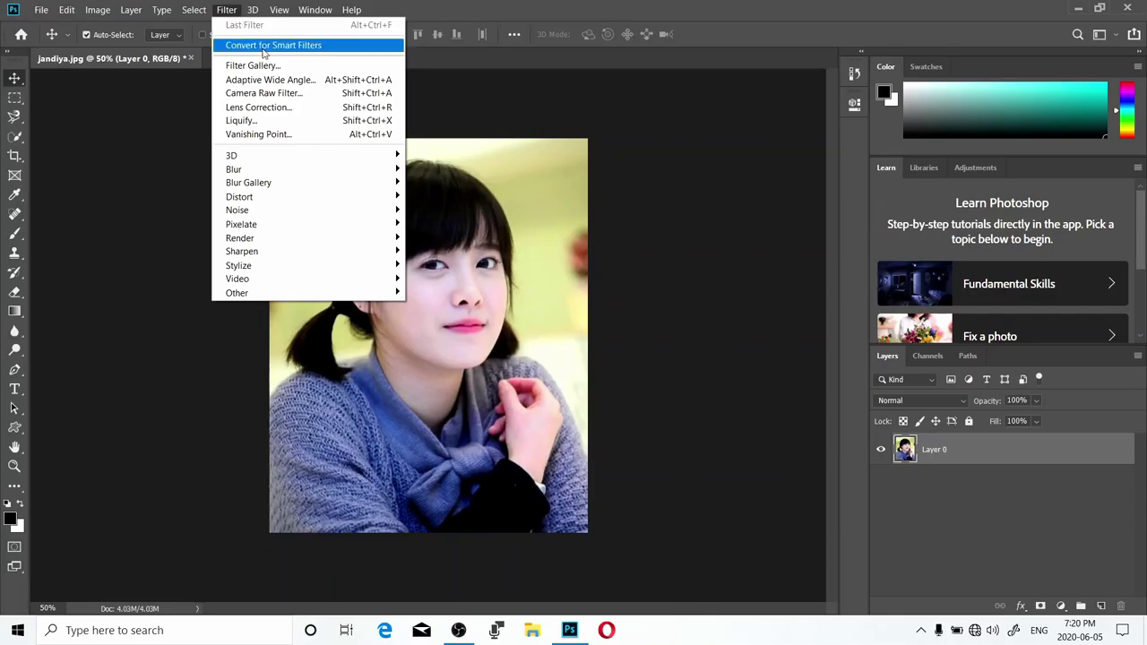
{"action": "mouse_move", "coordinate": [391, 266]}
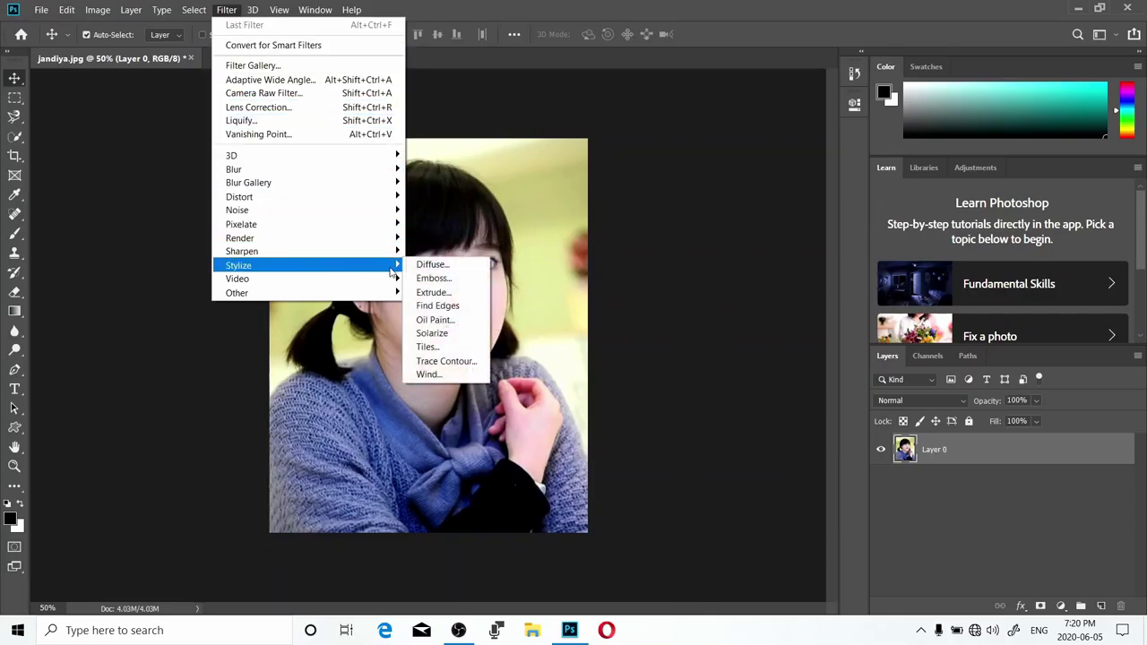
{"action": "left_click", "coordinate": [436, 322]}
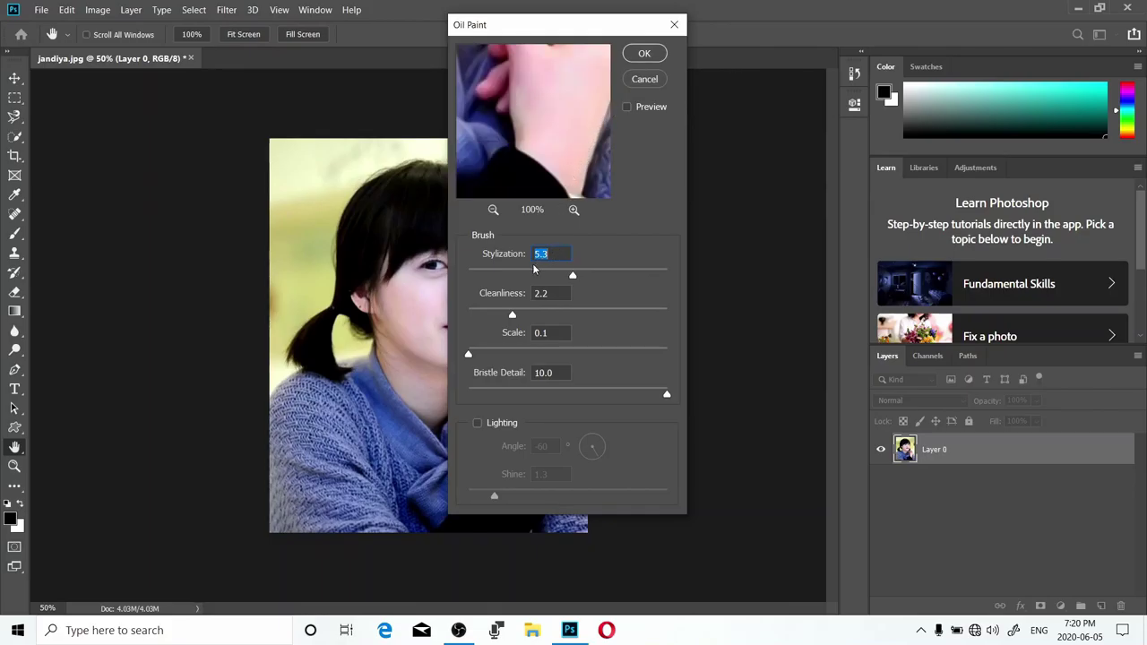
{"action": "left_click", "coordinate": [645, 53]}
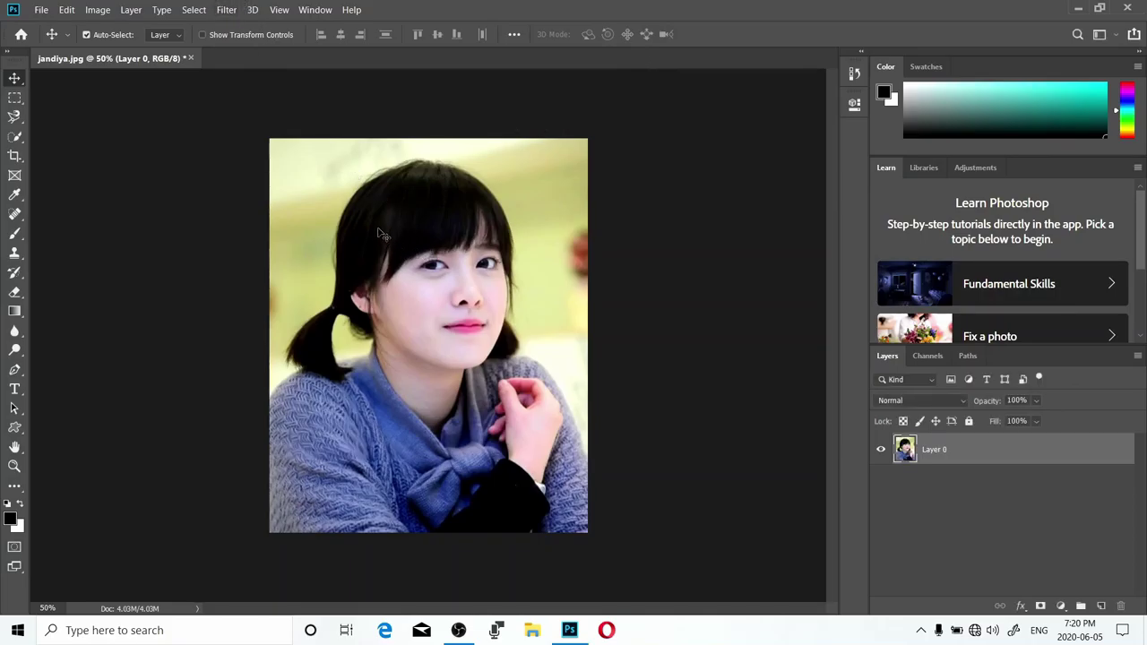
- Apply Smart Sharpen to the portrait with Amount 90%, Radius 1.5 px, Reduce Noise 0% and Lens Blur removal
{"action": "left_click", "coordinate": [229, 13]}
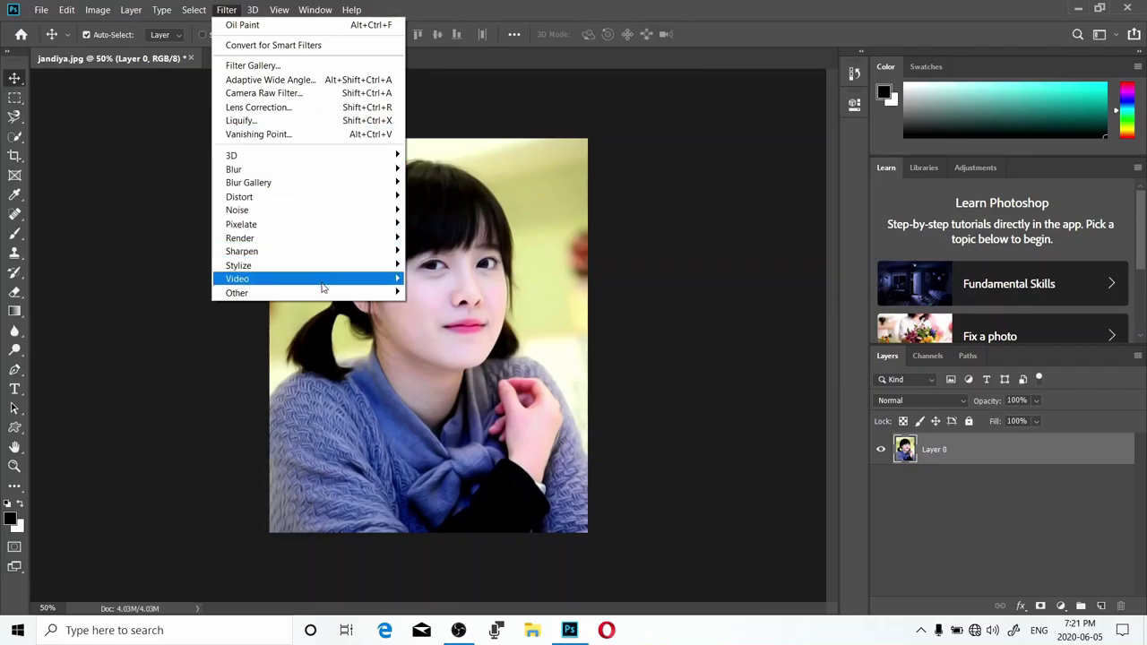
{"action": "mouse_move", "coordinate": [324, 252]}
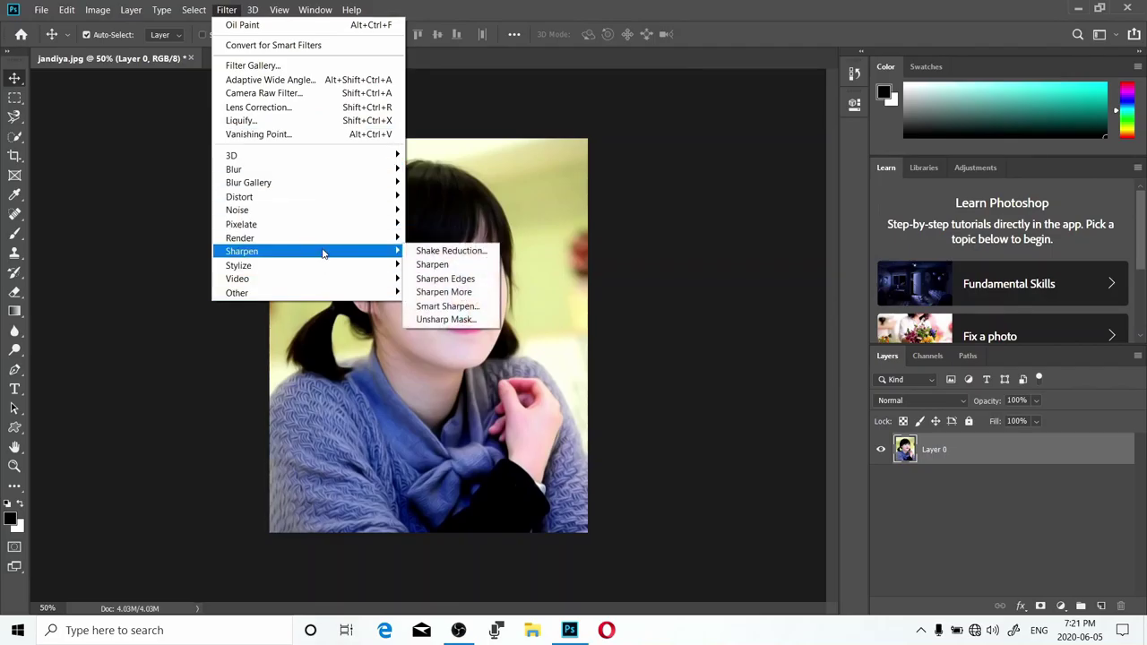
{"action": "left_click", "coordinate": [480, 309]}
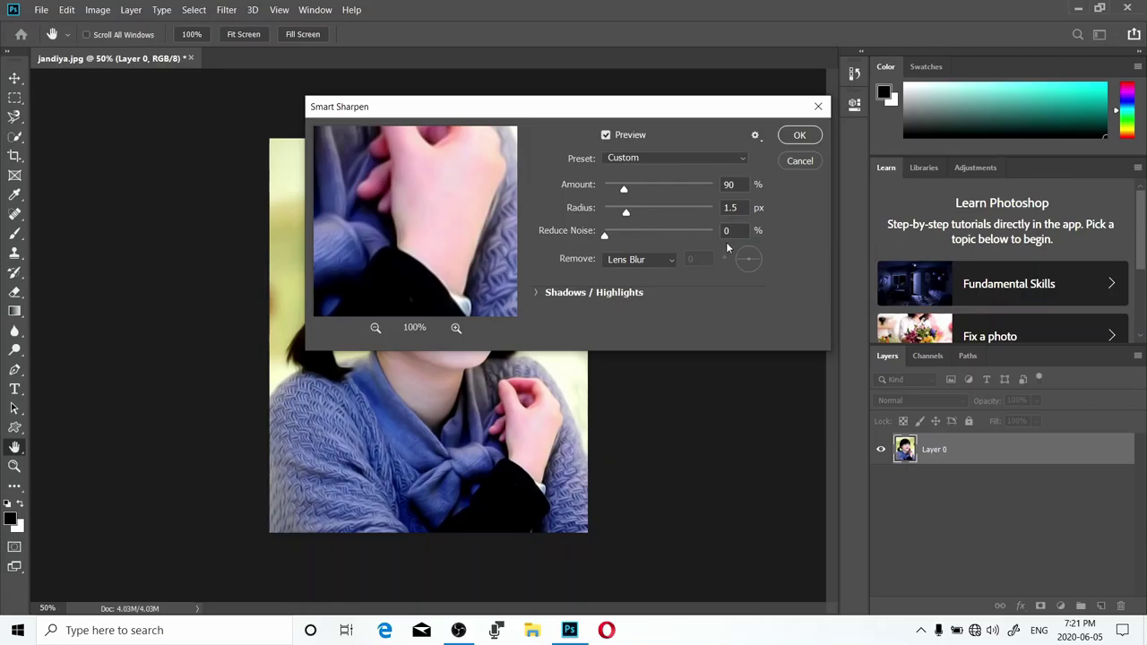
{"action": "left_click", "coordinate": [809, 140]}
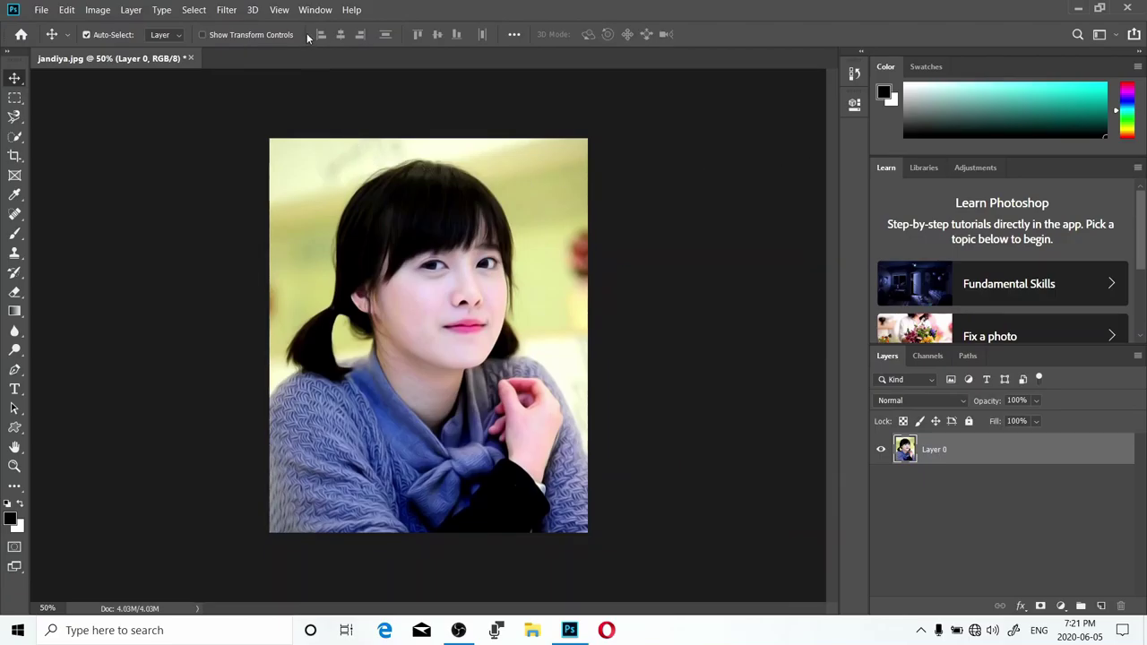
- Apply the Diffuse Glow filter to the portrait with Graininess 4, Glow Amount 1 and Clear Amount 20
{"action": "left_click", "coordinate": [228, 9]}
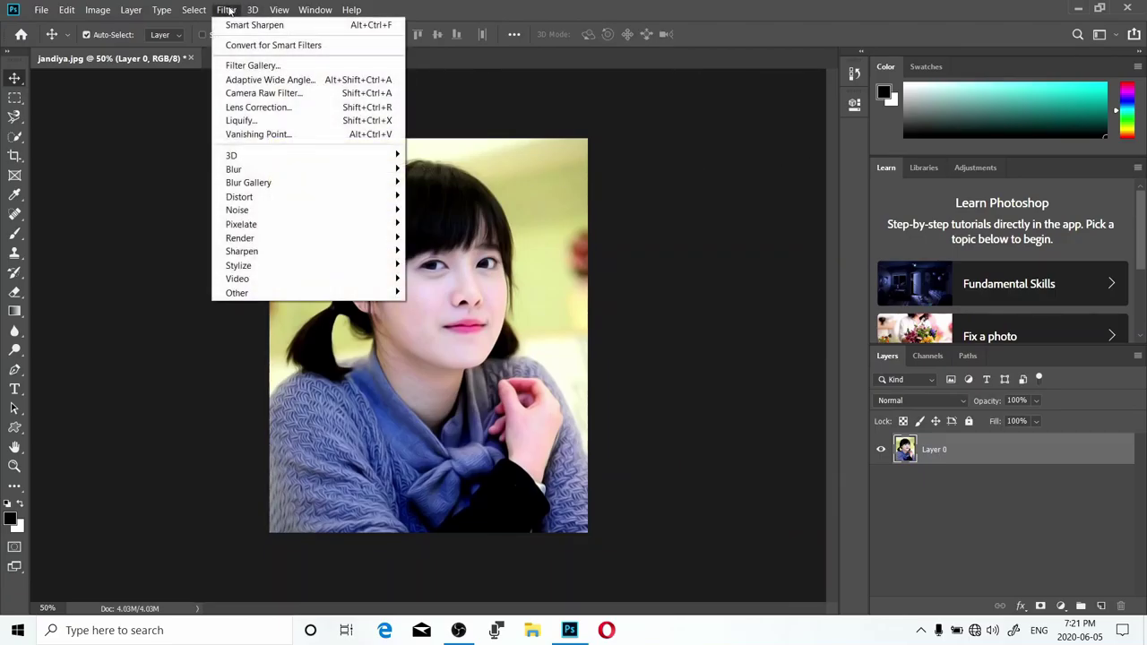
{"action": "left_click", "coordinate": [301, 66]}
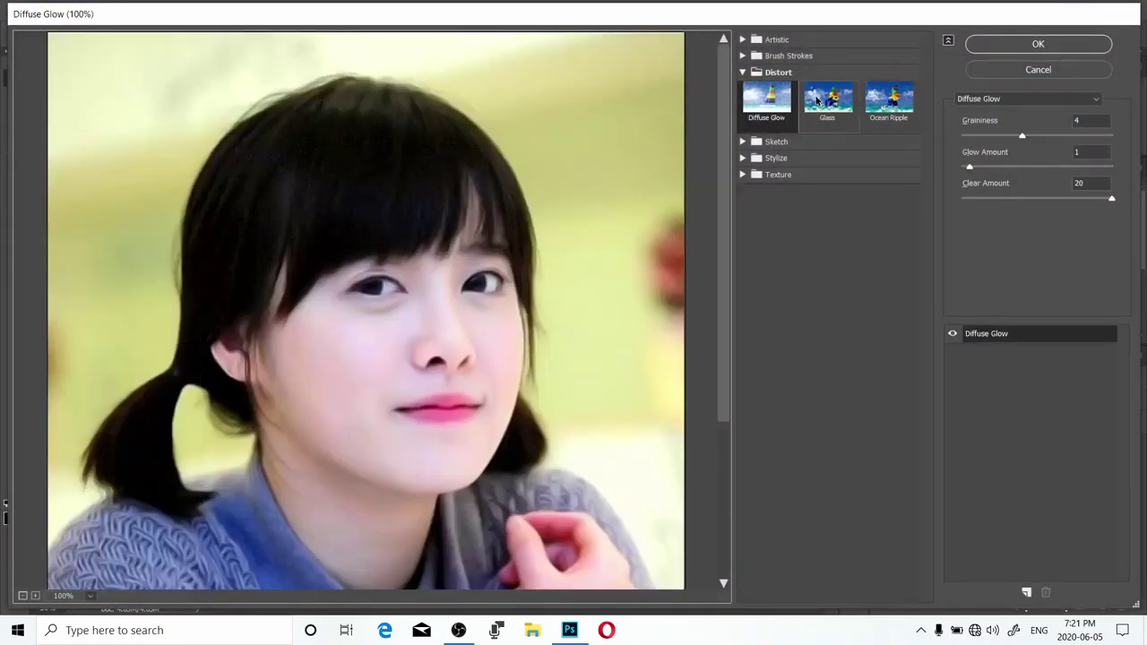
{"action": "left_click", "coordinate": [767, 122]}
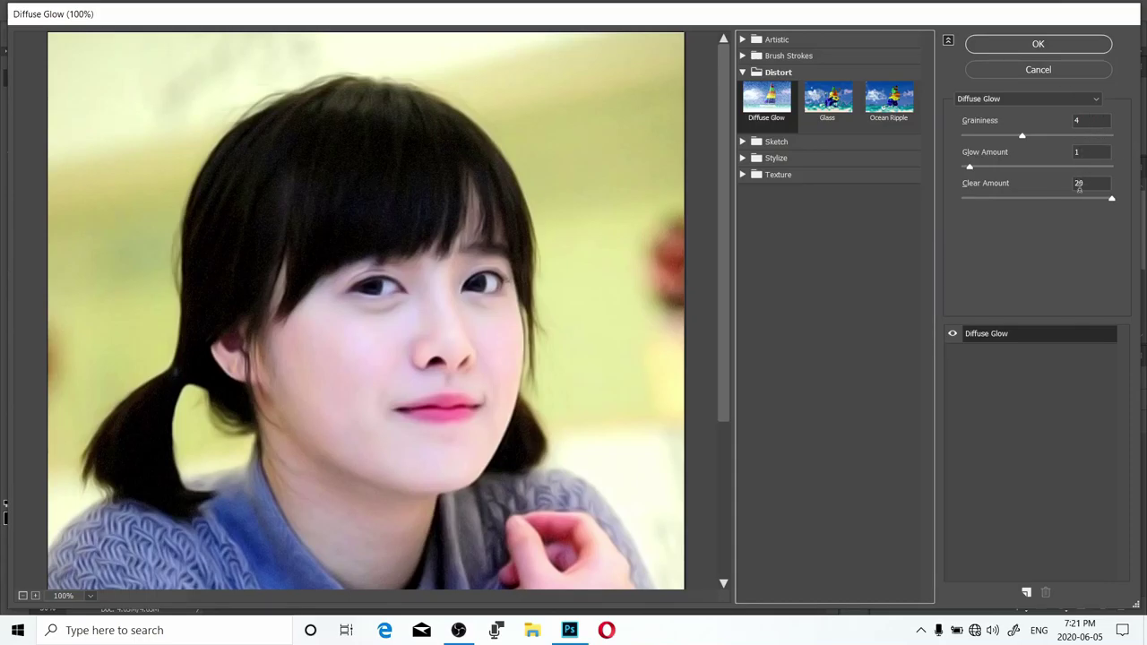
{"action": "left_click", "coordinate": [1028, 43]}
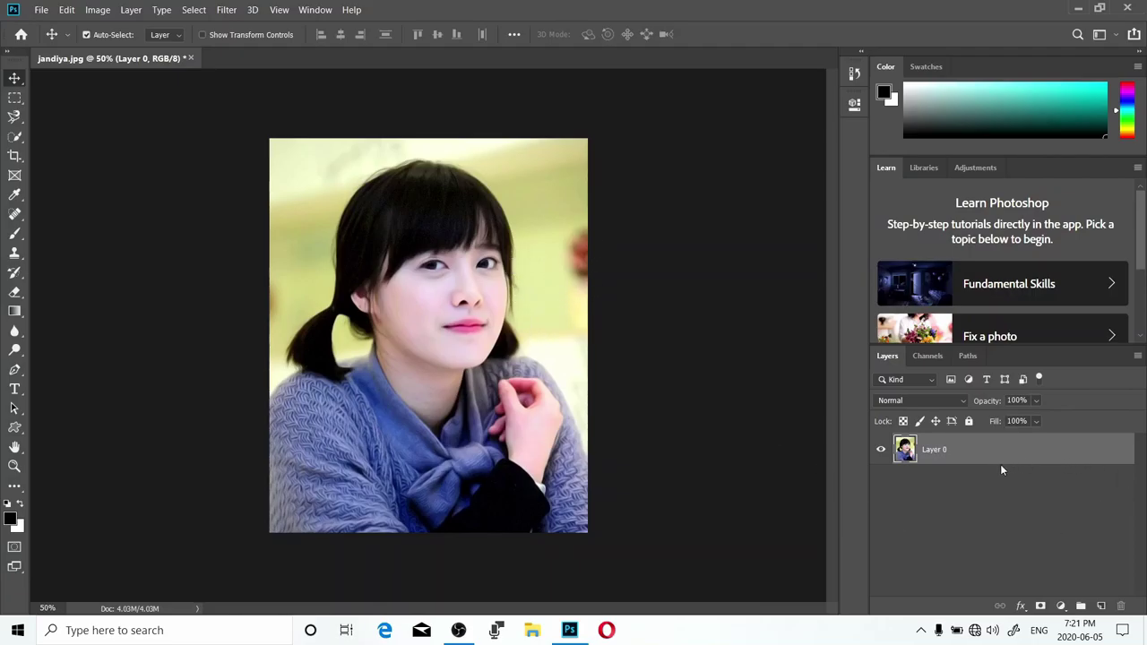
- Duplicate the portrait layer twice
{"action": "key", "text": "j"}
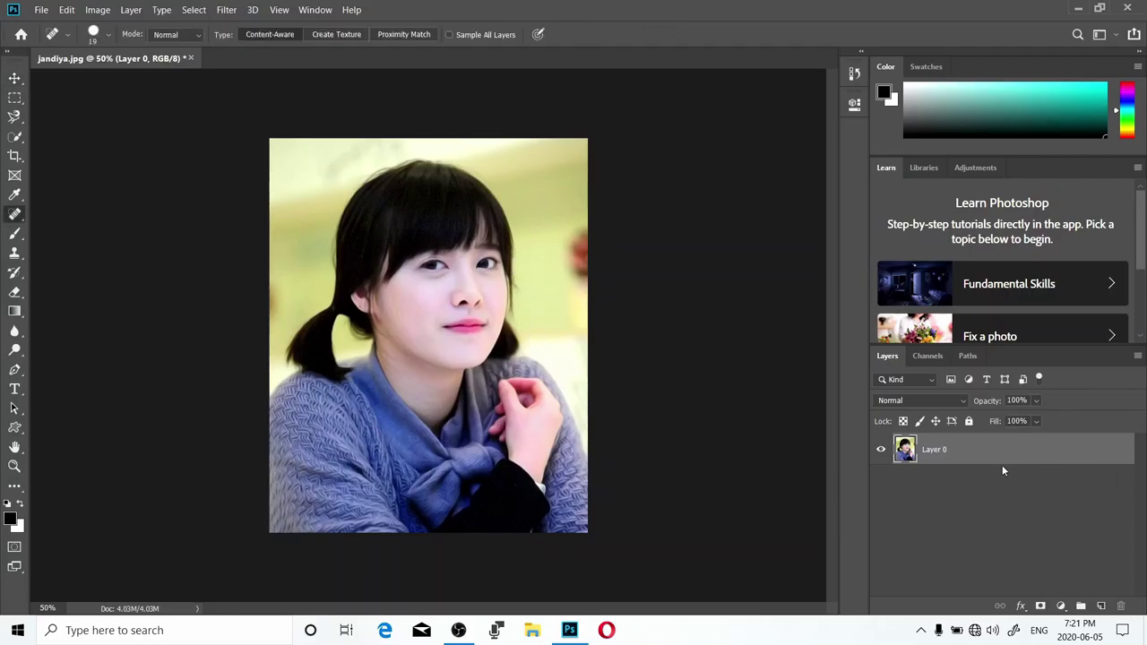
{"action": "key", "text": "ctrl+j"}
{"action": "key", "text": "ctrl+j"}
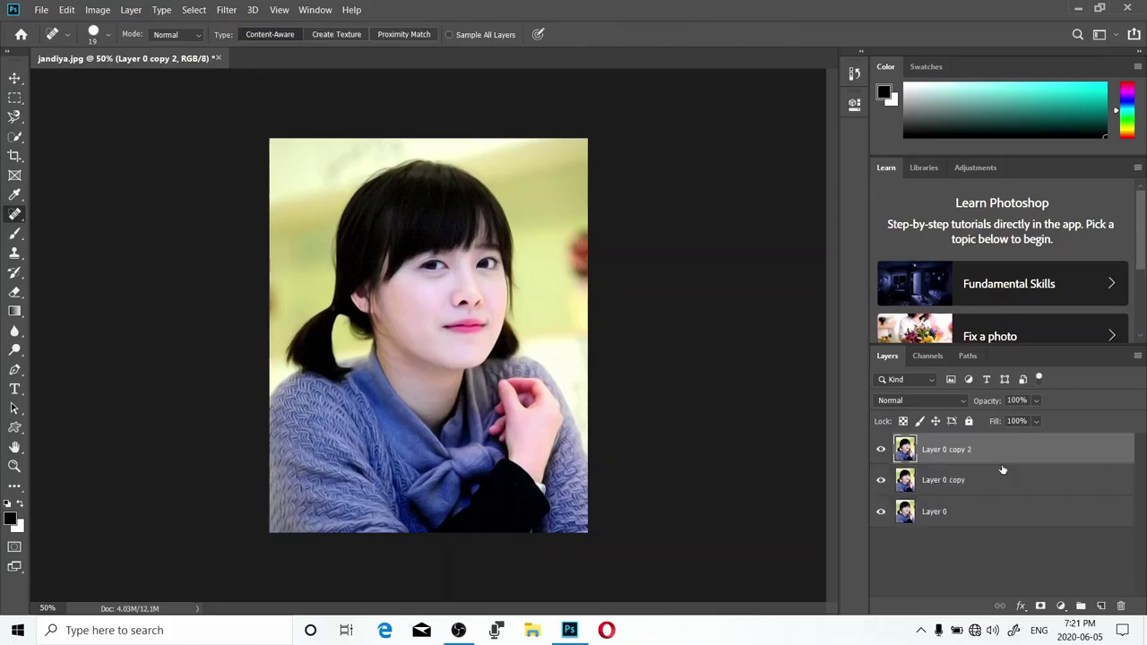
- Rename the lower layer copy to 1 and the upper layer copy to 2
{"action": "double_click", "coordinate": [947, 480]}
{"action": "key", "text": "BackSpace"}
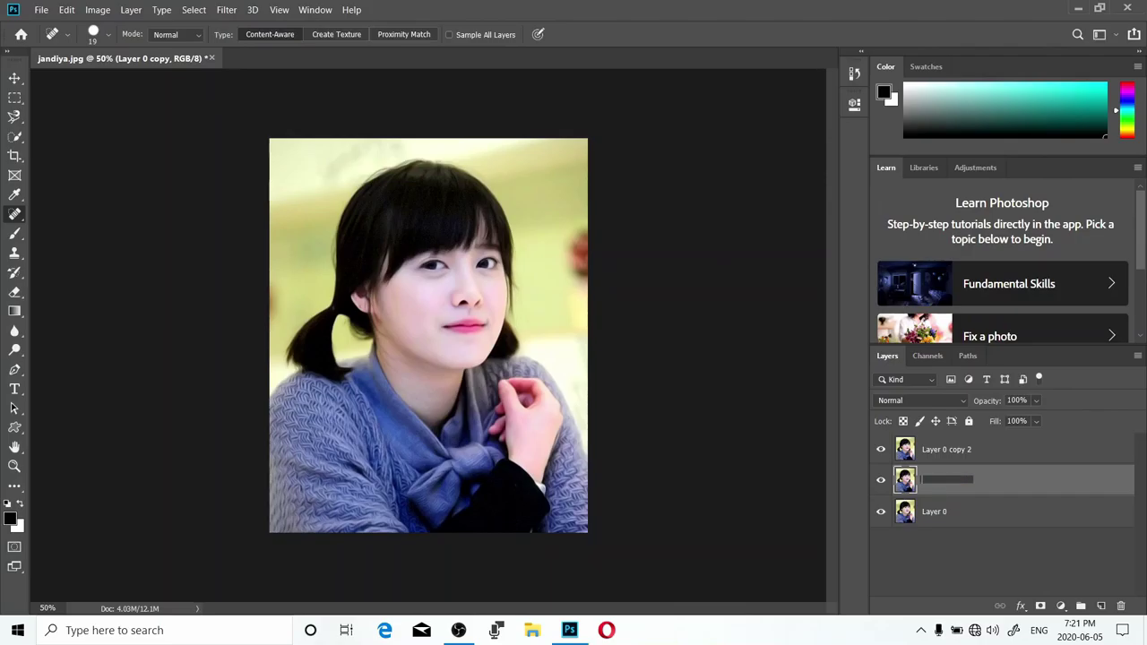
{"action": "key", "text": "Return"}
{"action": "double_click", "coordinate": [938, 452]}
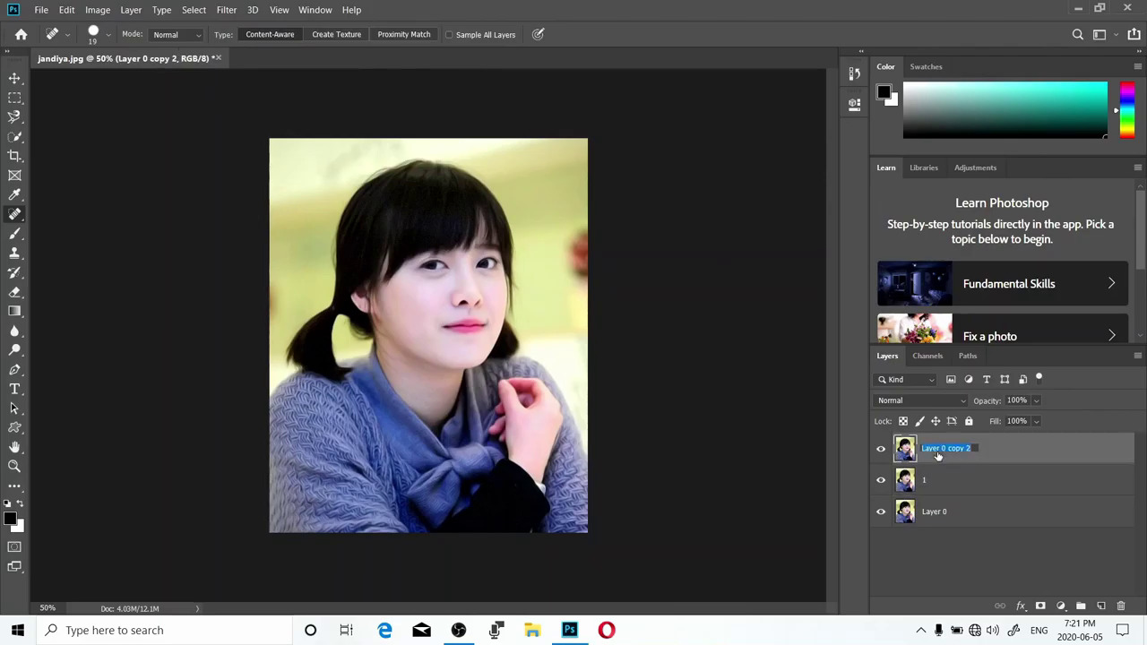
{"action": "key", "text": "BackSpace"}
{"action": "key", "text": "Return"}
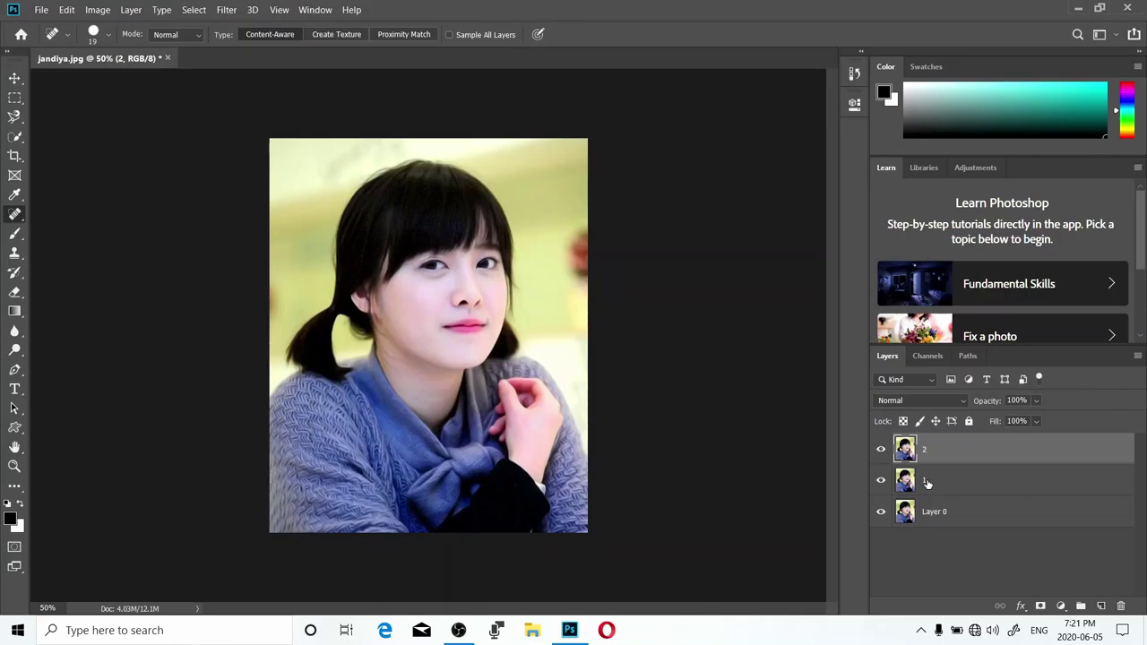
- Set the blend mode of layer 2 to Overlay
{"action": "left_click", "coordinate": [927, 484]}
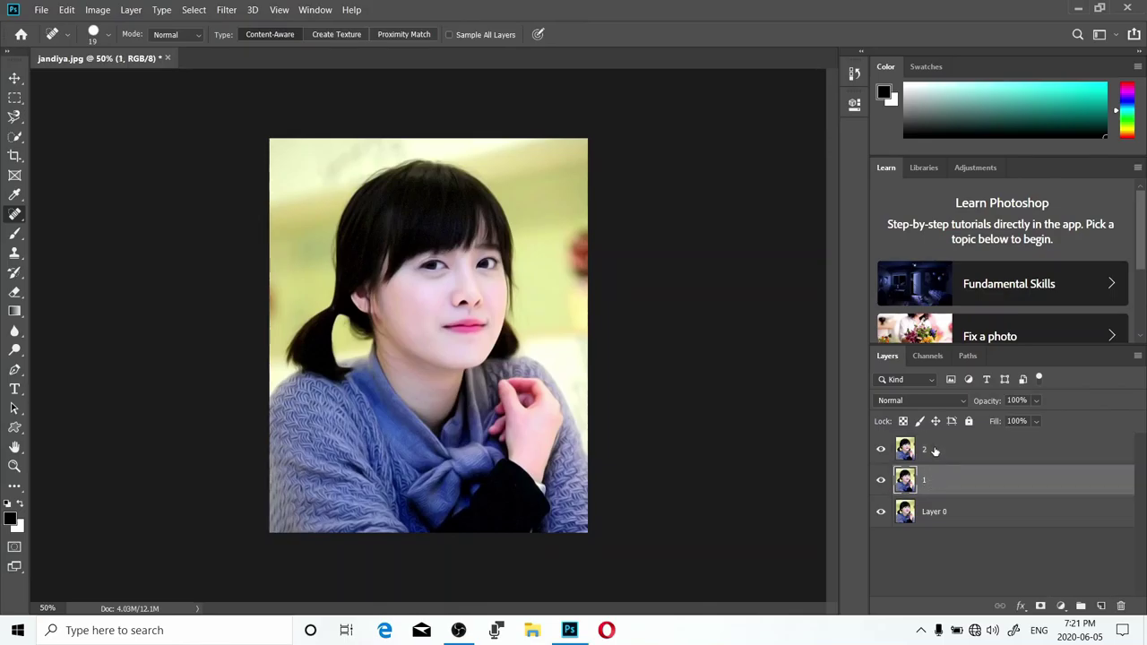
{"action": "left_click", "coordinate": [934, 451]}
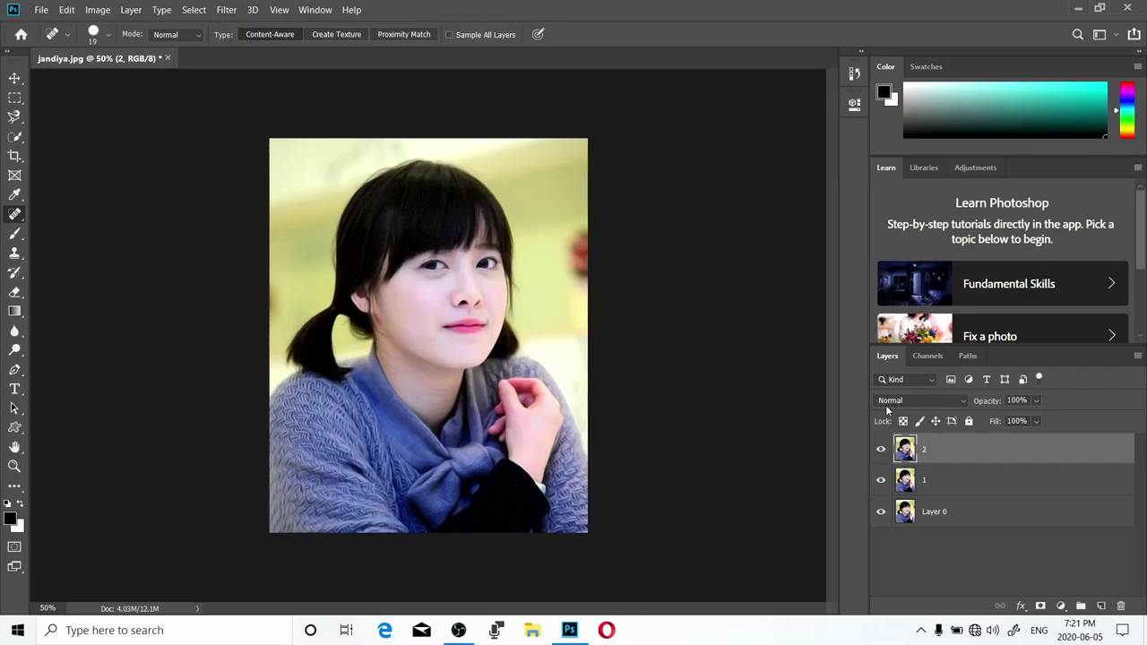
{"action": "left_click", "coordinate": [932, 403]}
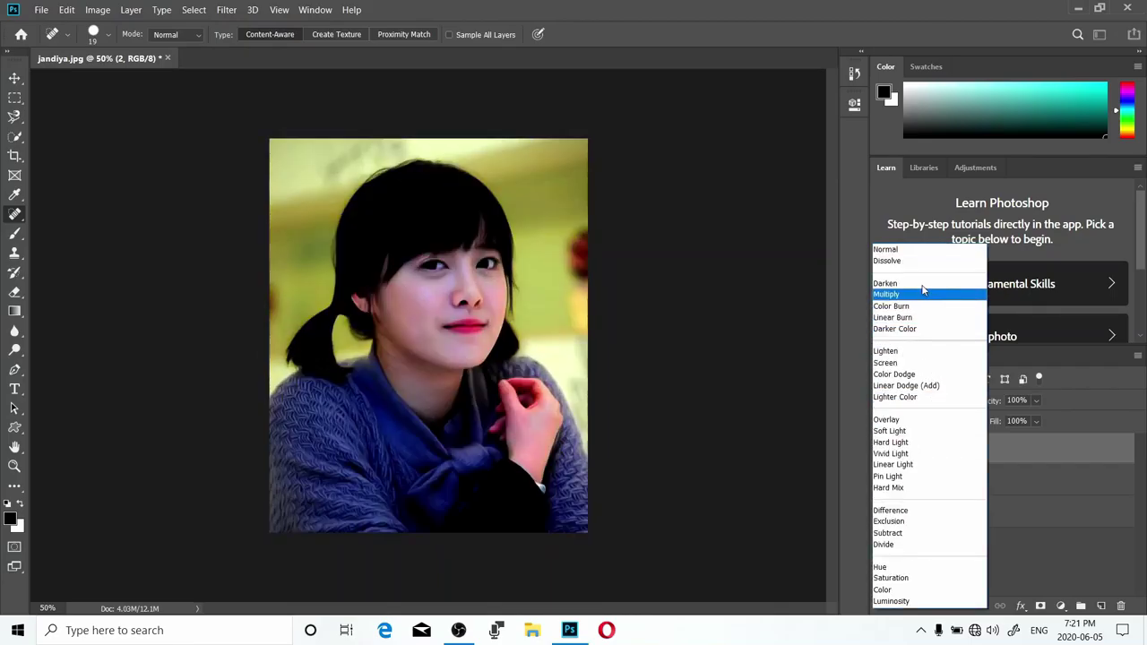
{"action": "left_click", "coordinate": [916, 420]}
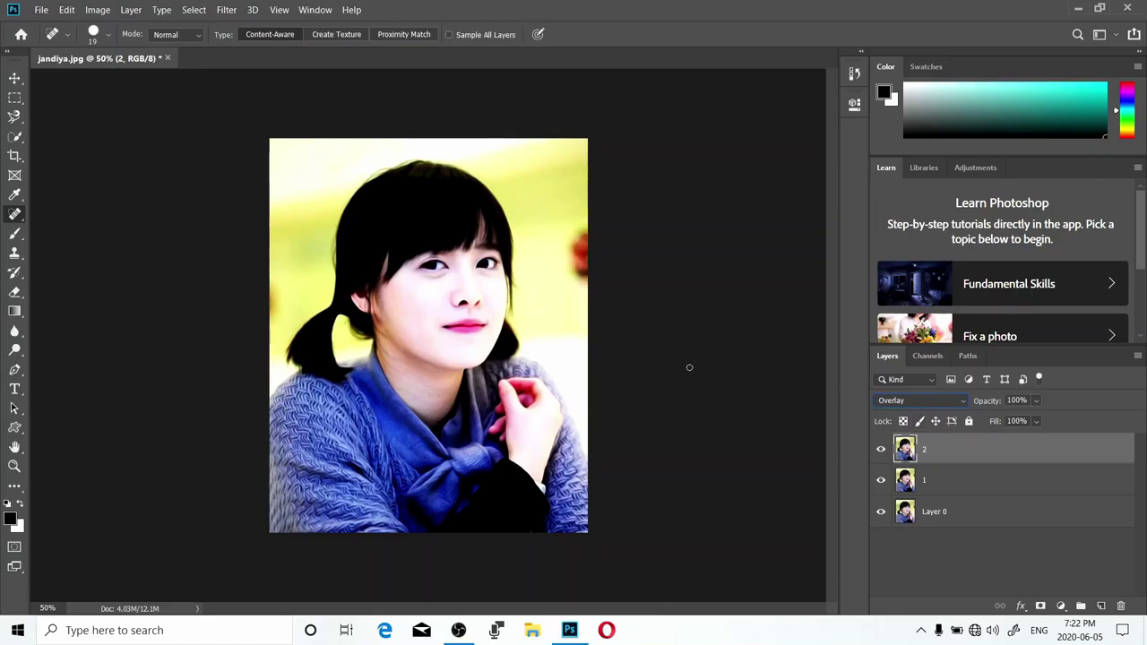
- Apply a High Pass filter with a radius of 1.9 pixels to layer 2
{"action": "left_click", "coordinate": [224, 10]}
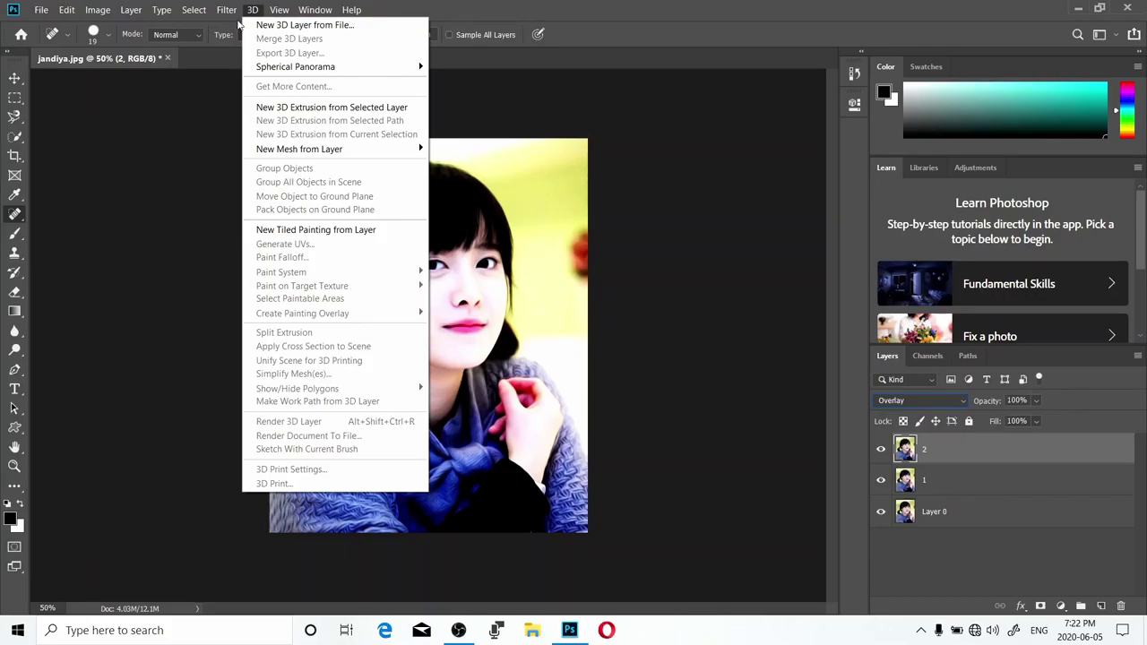
{"action": "mouse_move", "coordinate": [279, 301]}
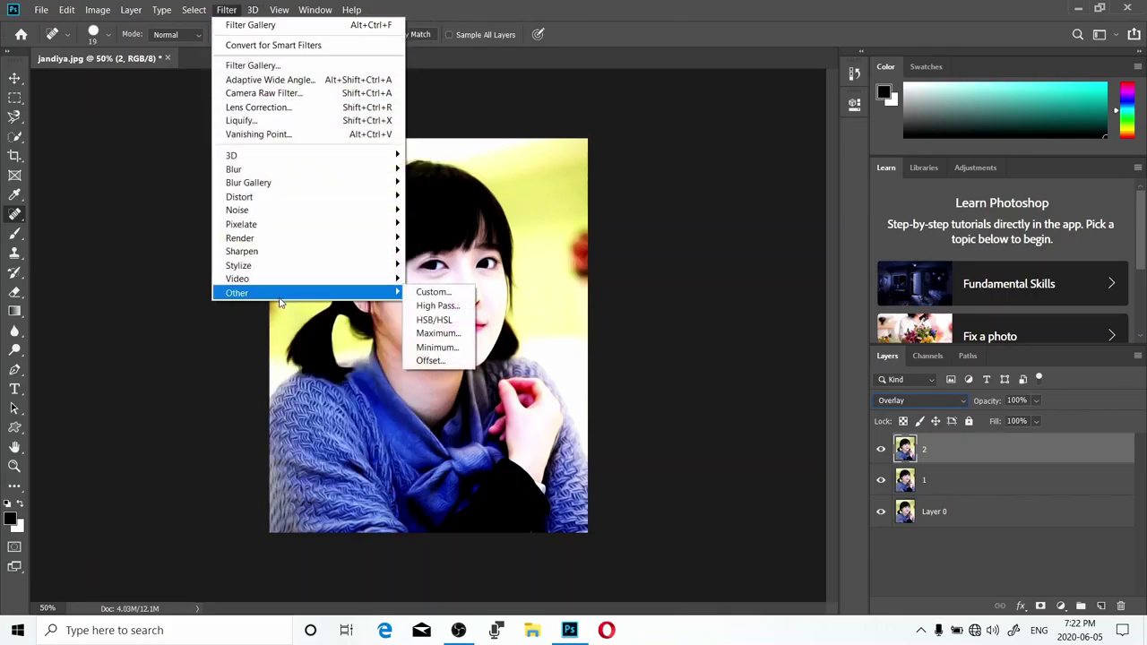
{"action": "left_click", "coordinate": [435, 306]}
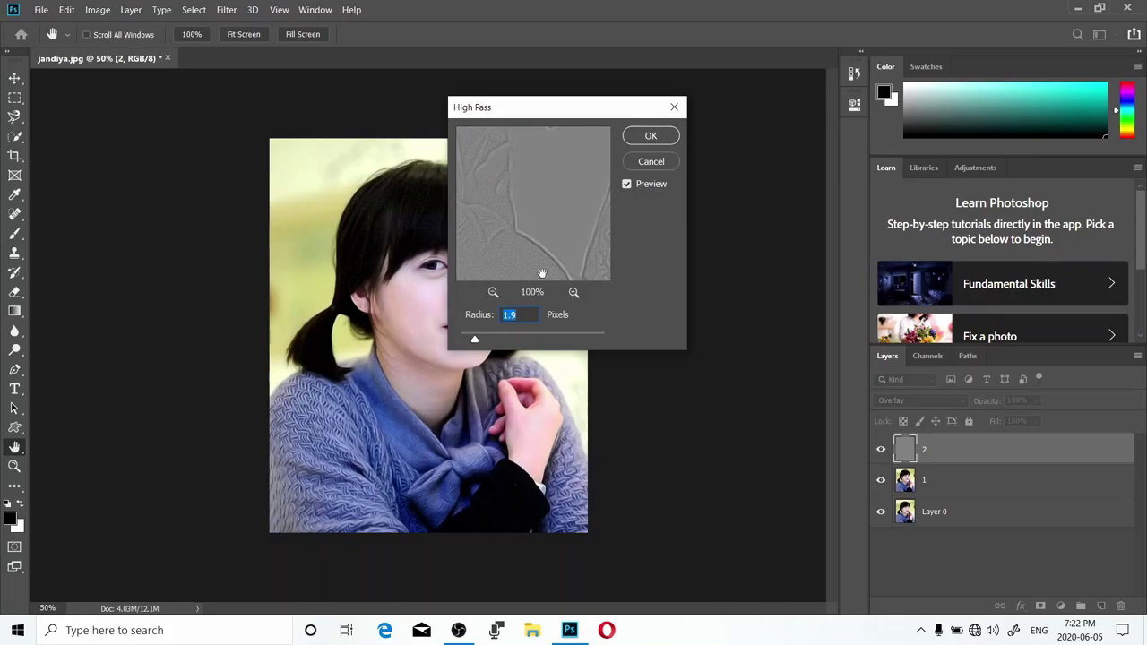
{"action": "left_click", "coordinate": [645, 136]}
{"action": "key", "text": "j"}
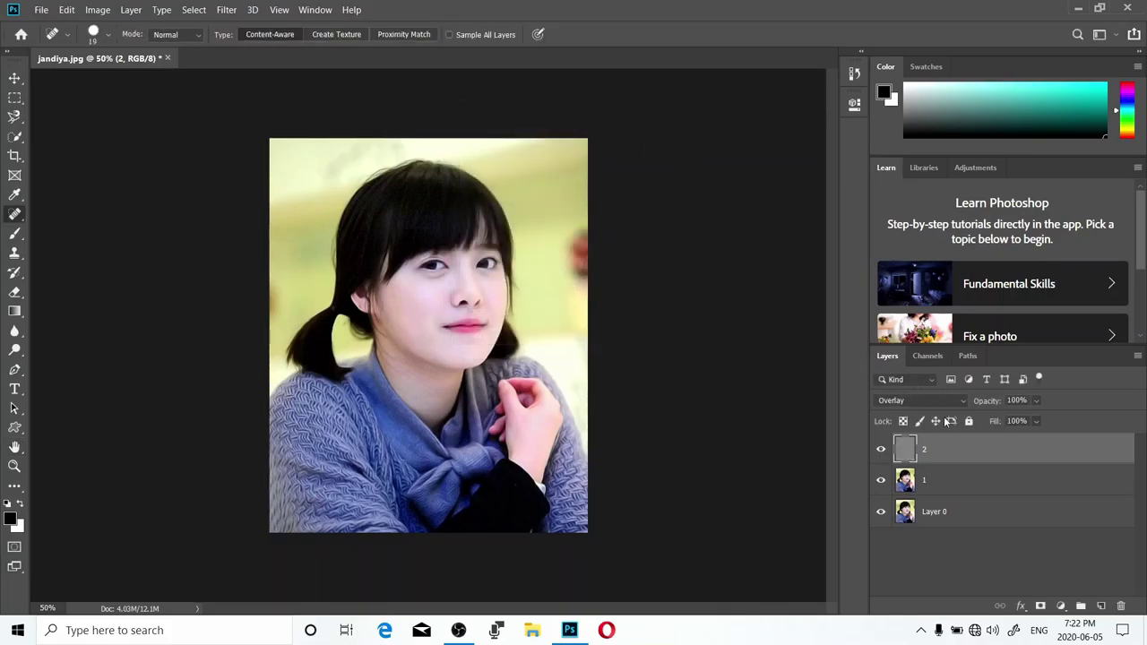
- Desaturate layer 1 and invert its tones to a negative
{"action": "left_click", "coordinate": [936, 484]}
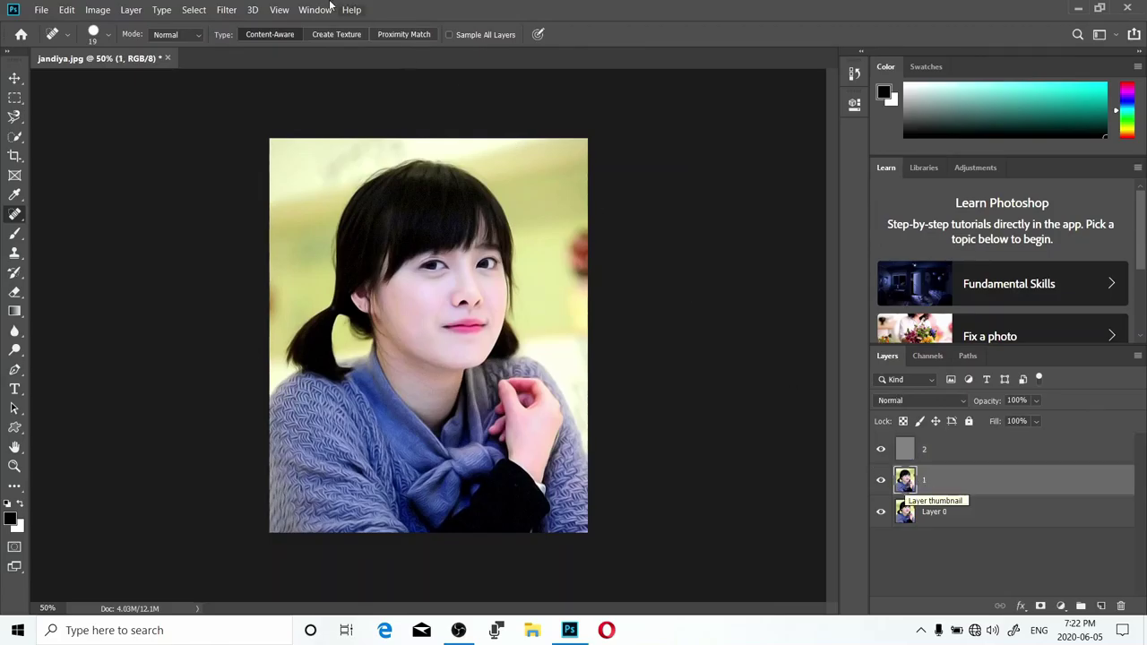
{"action": "left_click", "coordinate": [99, 10]}
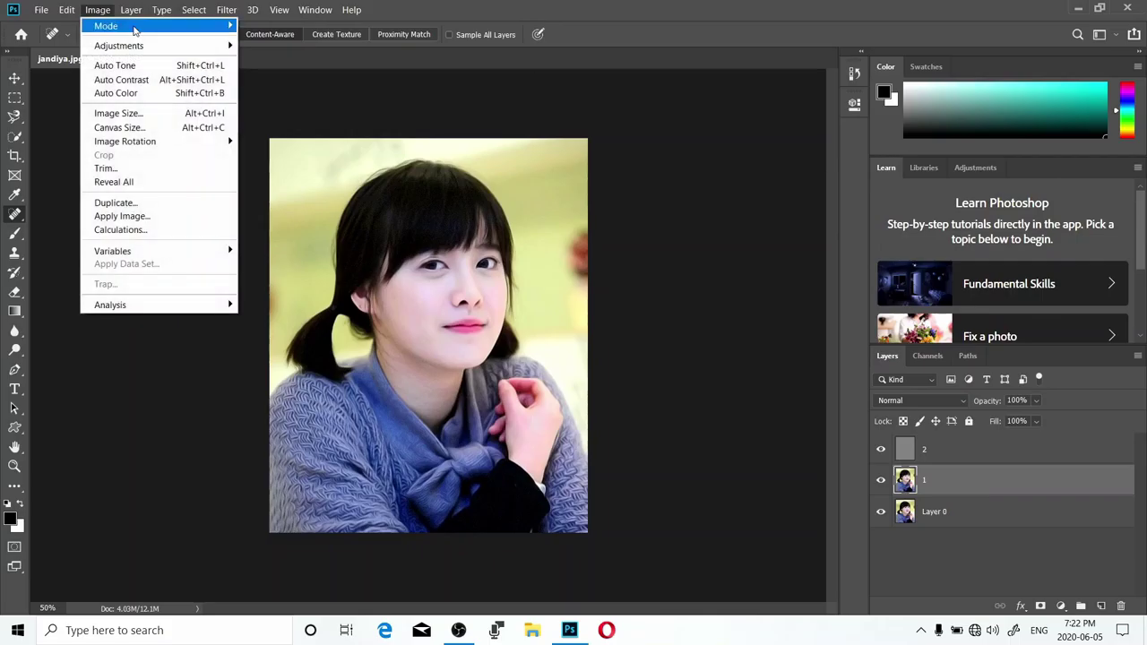
{"action": "mouse_move", "coordinate": [180, 50]}
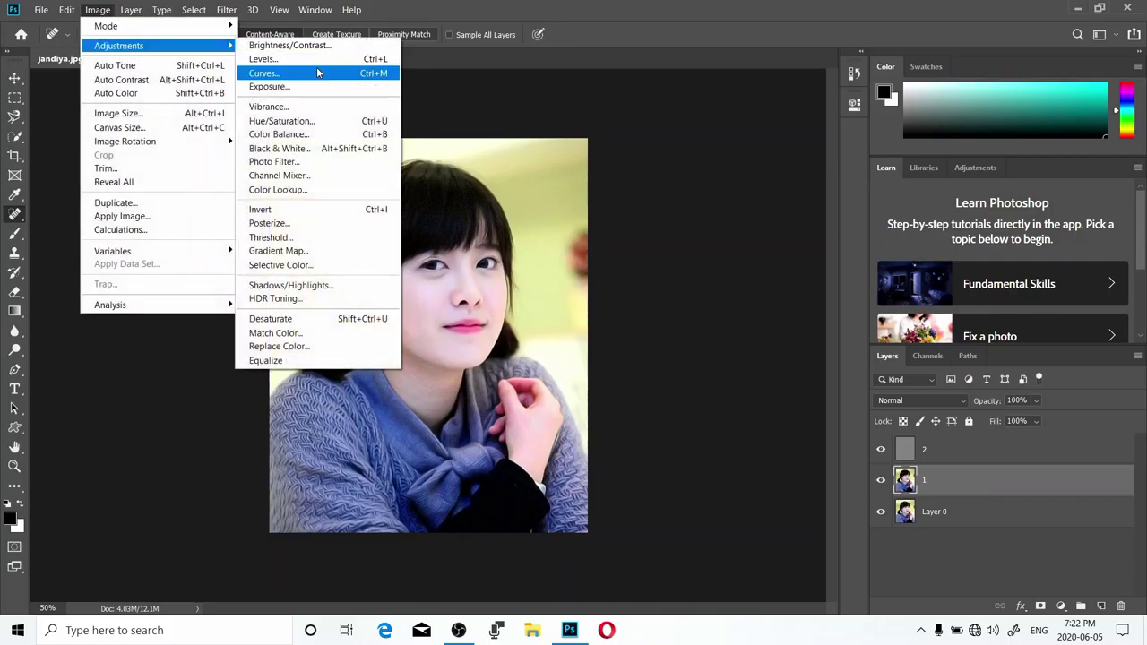
{"action": "left_click", "coordinate": [362, 318]}
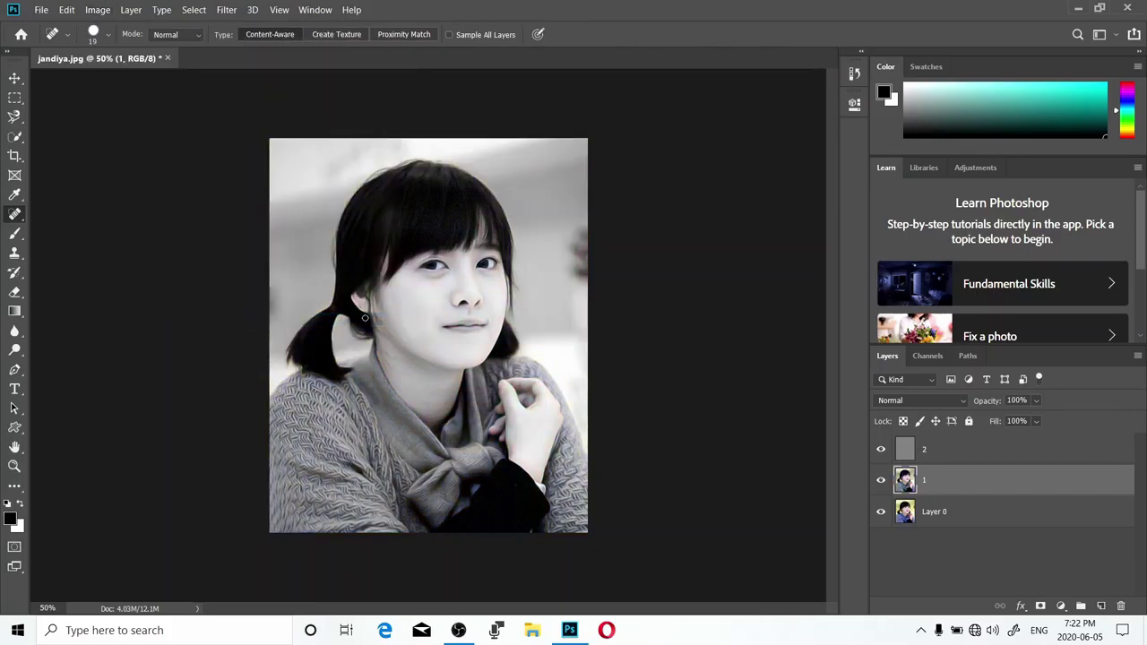
{"action": "left_click", "coordinate": [97, 10]}
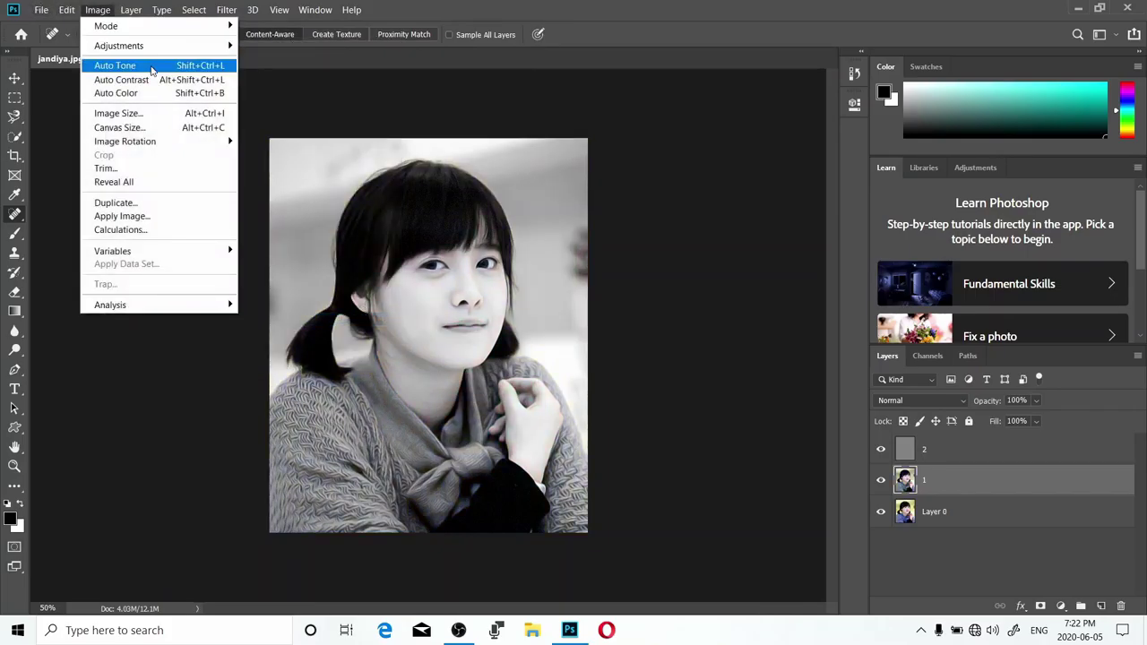
{"action": "mouse_move", "coordinate": [155, 47]}
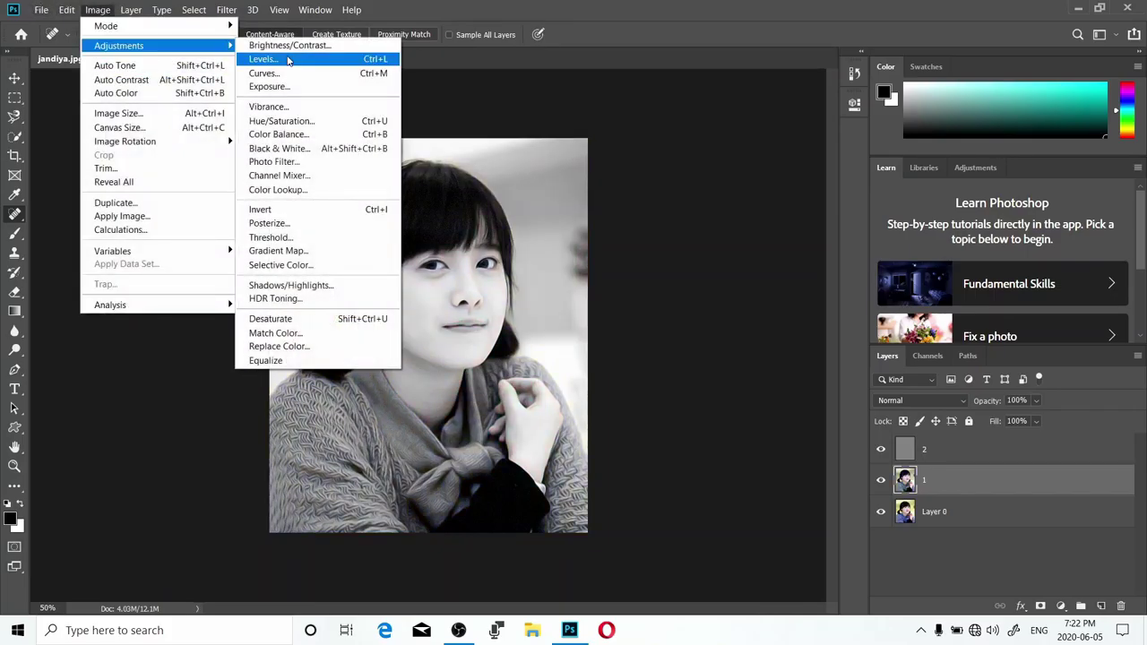
{"action": "left_click", "coordinate": [325, 209]}
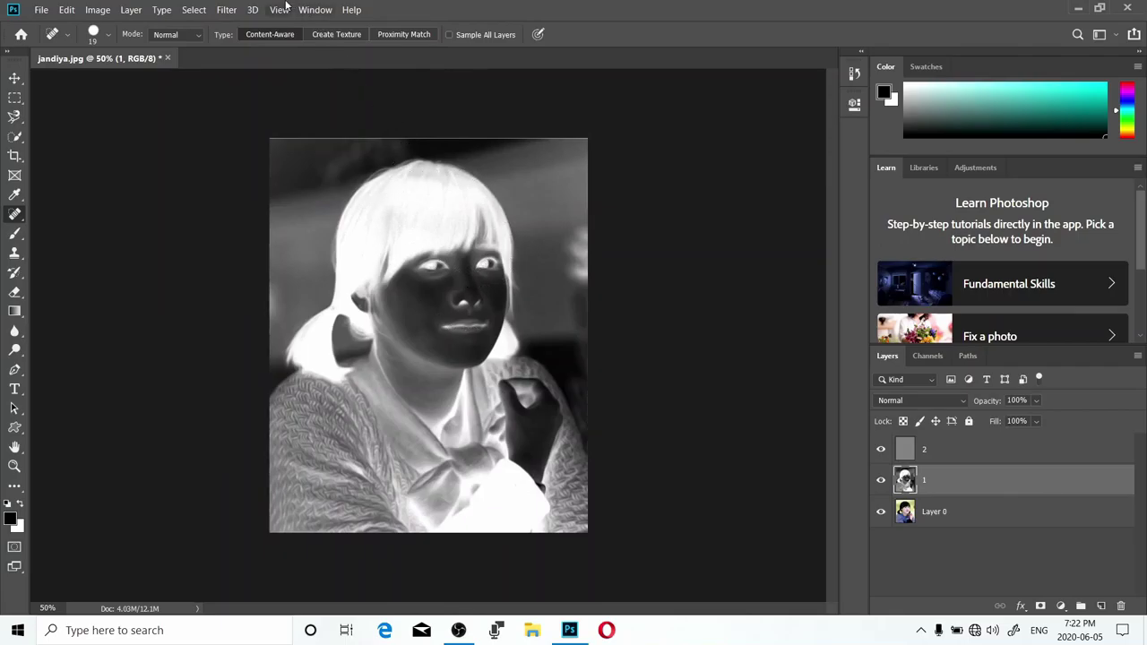
- Apply a Gaussian Blur with a radius of 6.0 pixels to layer 1
{"action": "left_click", "coordinate": [225, 9]}
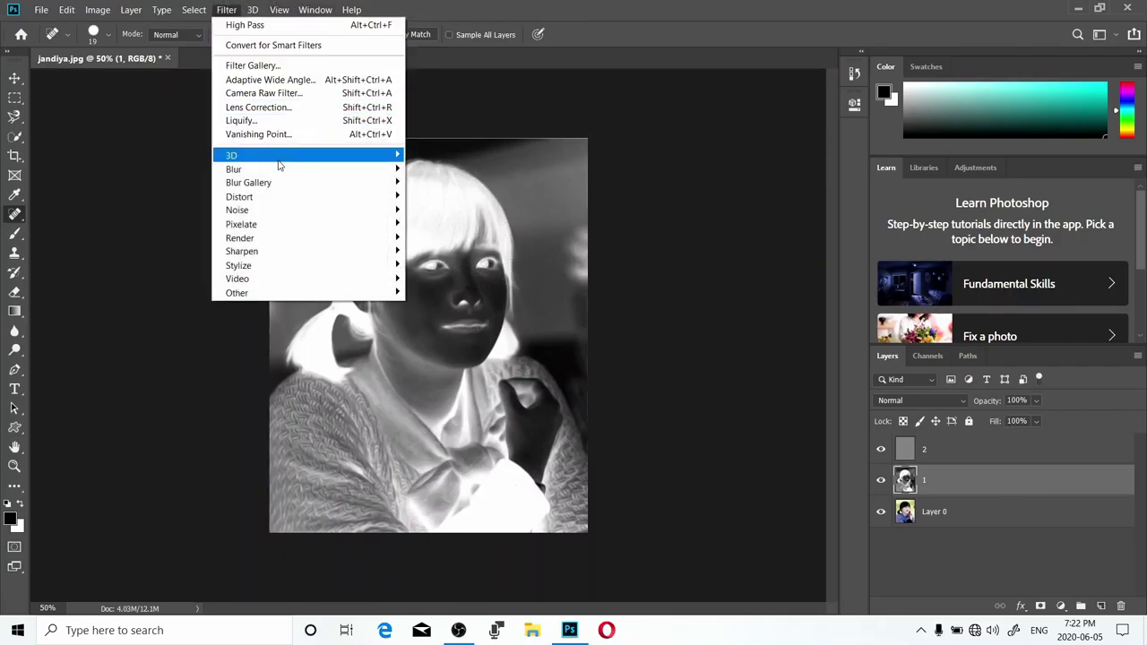
{"action": "mouse_move", "coordinate": [283, 170]}
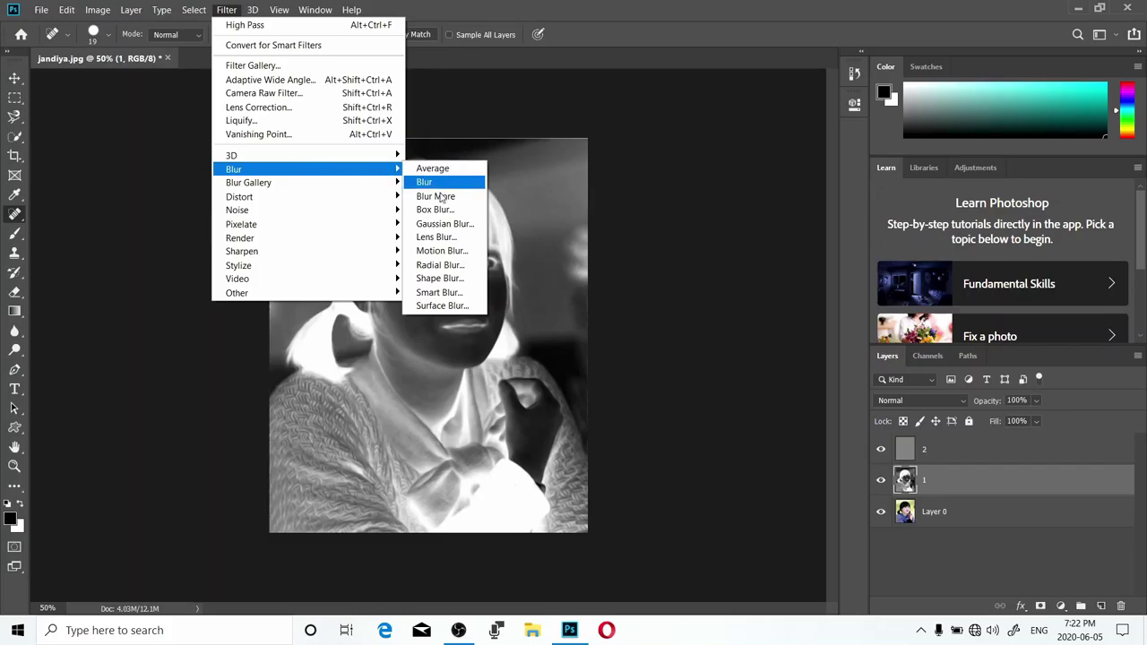
{"action": "left_click", "coordinate": [448, 225]}
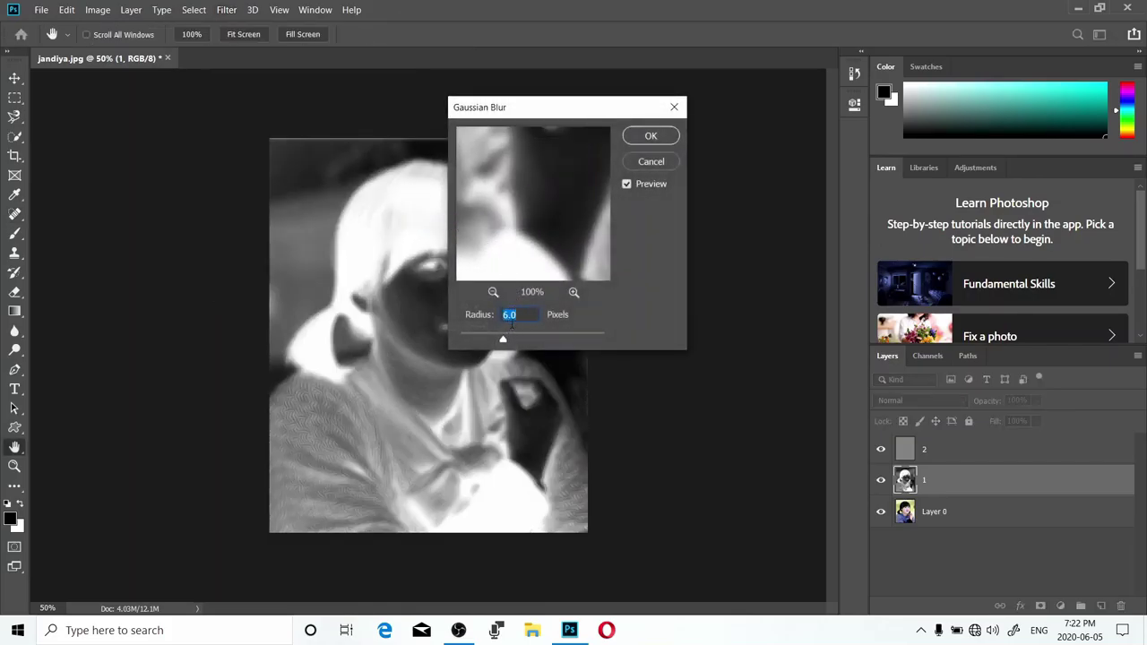
{"action": "left_click", "coordinate": [651, 137]}
{"action": "key", "text": "j"}
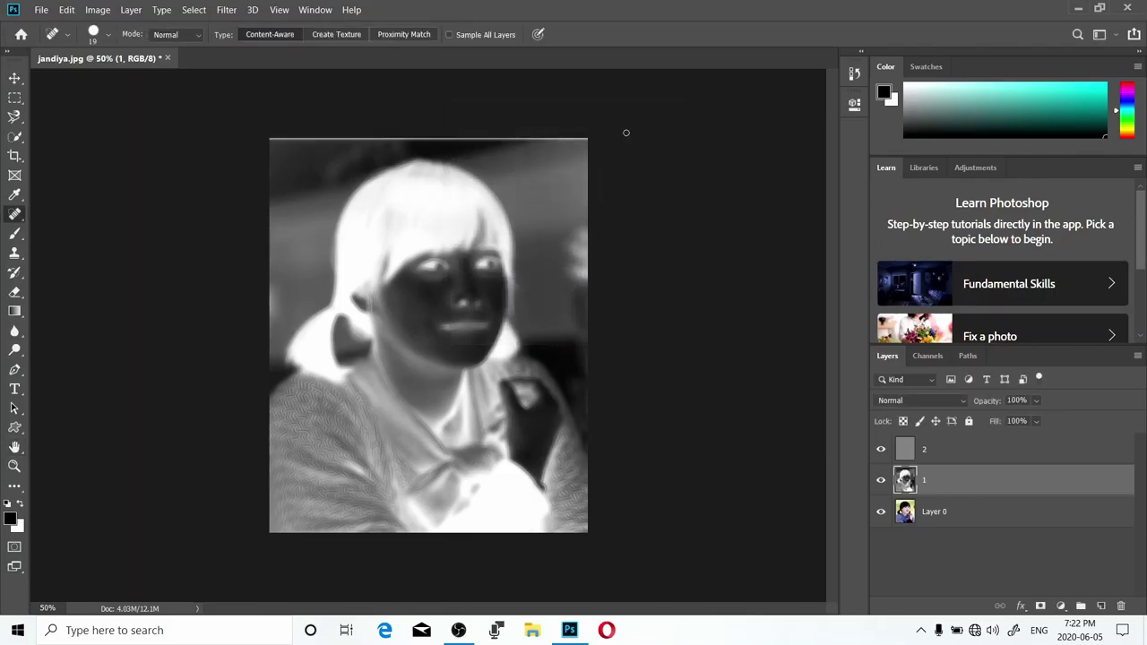
- Set layer 1's blend mode to Overlay and lower its opacity to 71%
{"action": "left_click", "coordinate": [956, 401]}
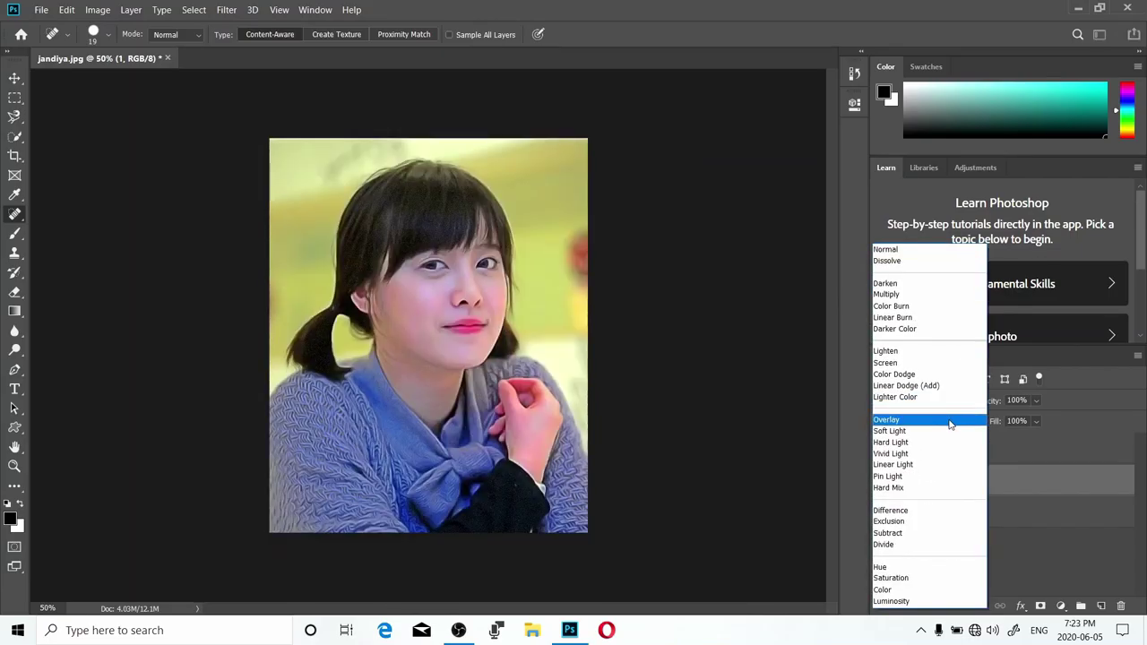
{"action": "left_click", "coordinate": [950, 421]}
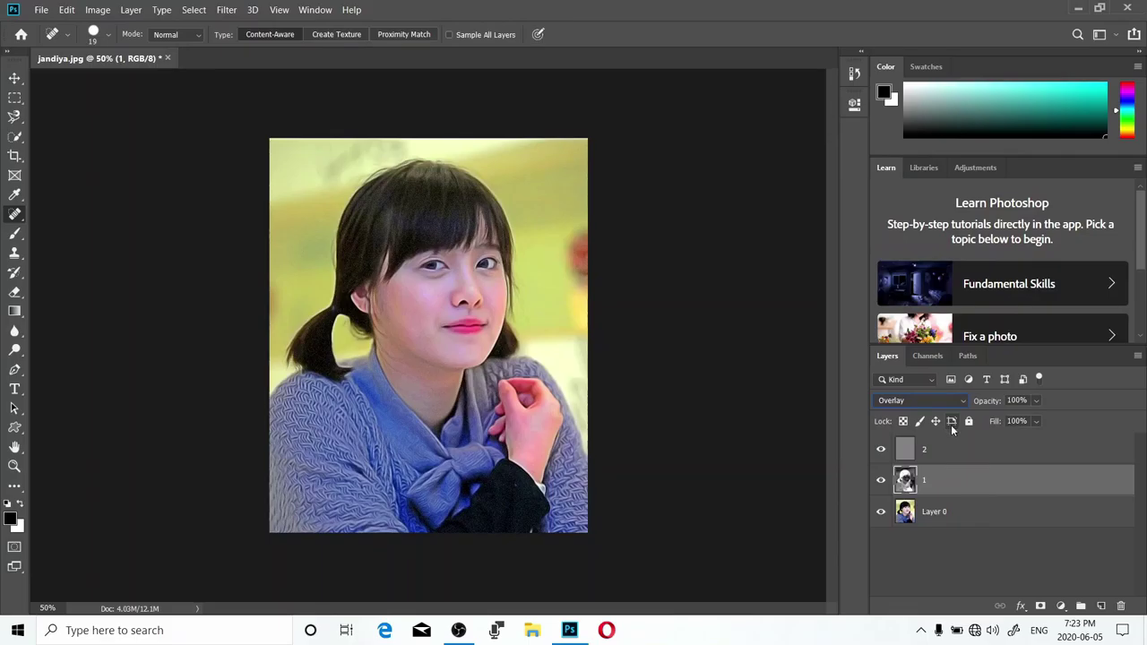
{"action": "left_click", "coordinate": [1036, 402]}
{"action": "mouse_move", "coordinate": [1033, 419]}
{"action": "left_mouse_down"}
{"action": "mouse_move", "coordinate": [1016, 419]}
{"action": "mouse_move", "coordinate": [1047, 425]}
{"action": "left_mouse_up"}
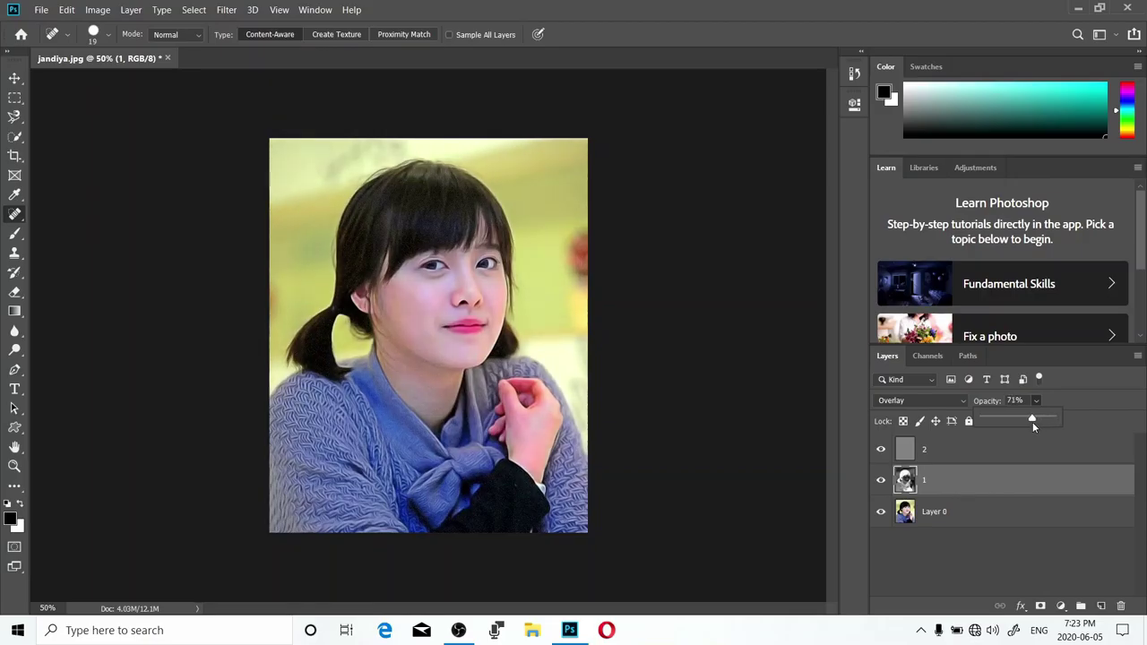
- Lower the opacity of layer 2 to 59%, then deselect all layers
{"action": "left_click", "coordinate": [1038, 453]}
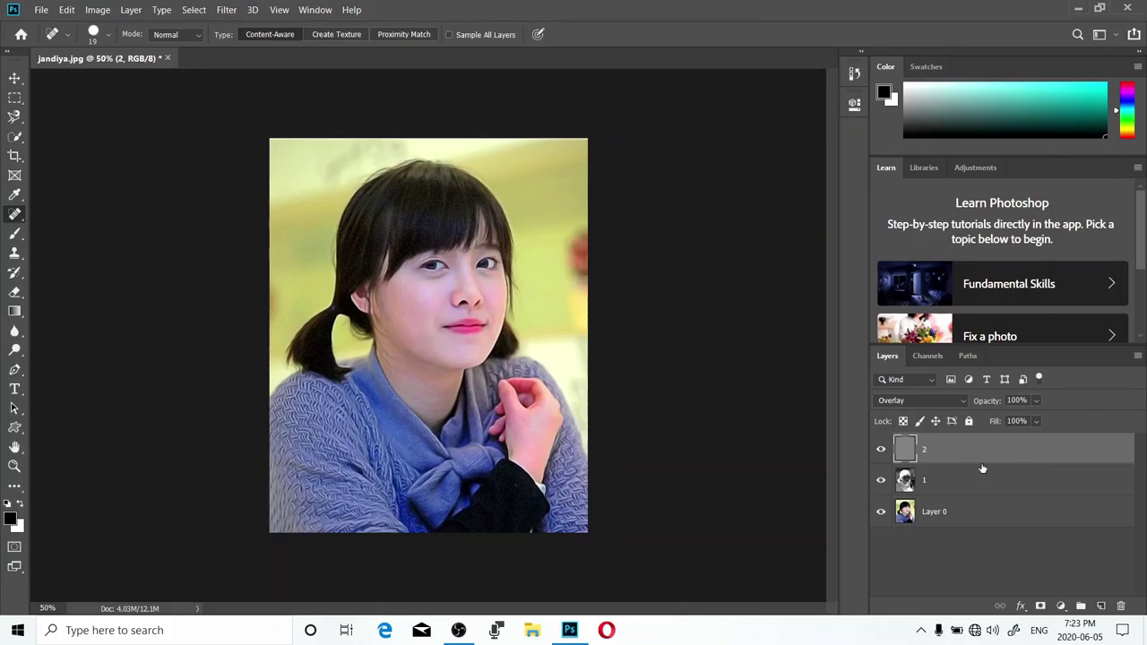
{"action": "left_click", "coordinate": [984, 478]}
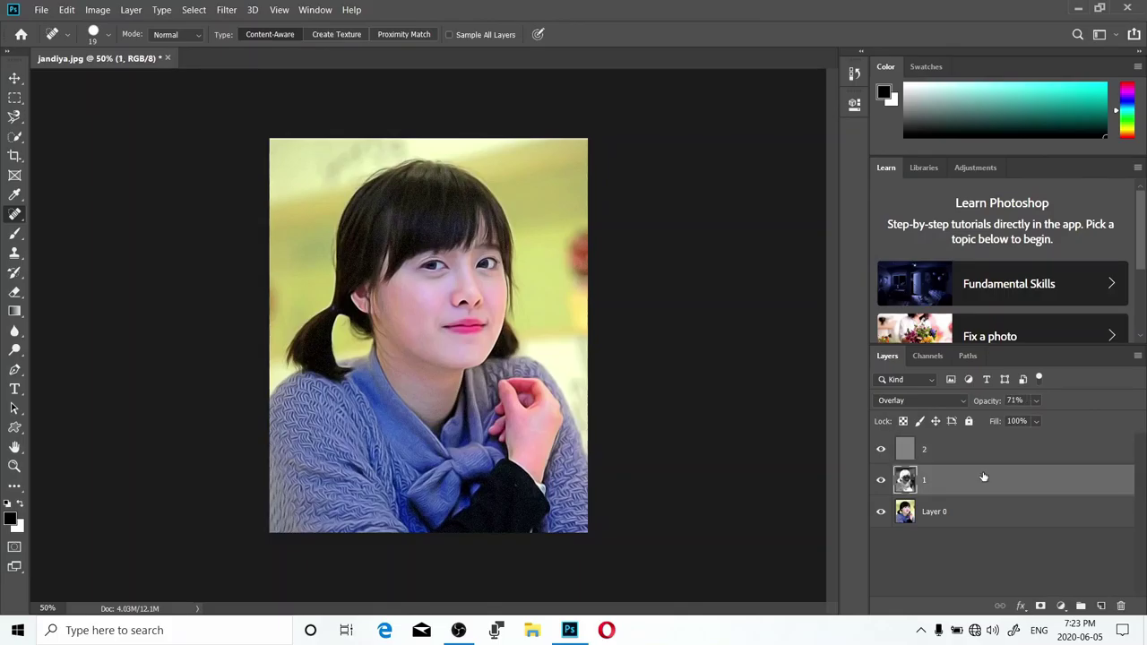
{"action": "left_click", "coordinate": [983, 458]}
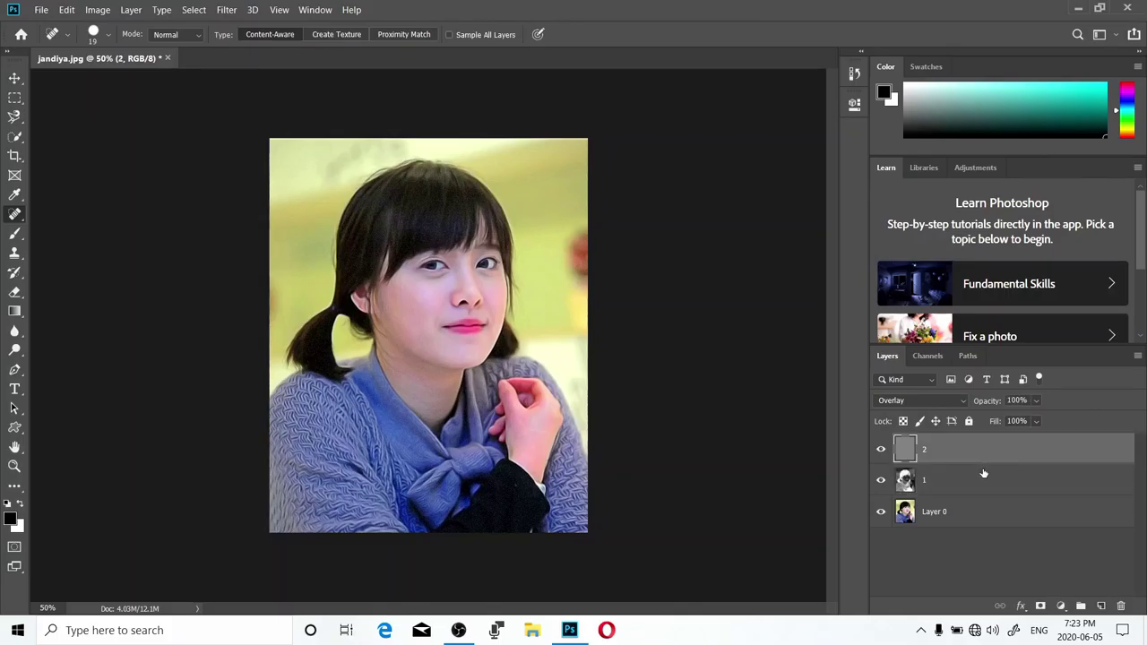
{"action": "left_click", "coordinate": [1037, 402]}
{"action": "left_click_drag", "start_coordinate": [1056, 418], "coordinate": [1025, 420]}
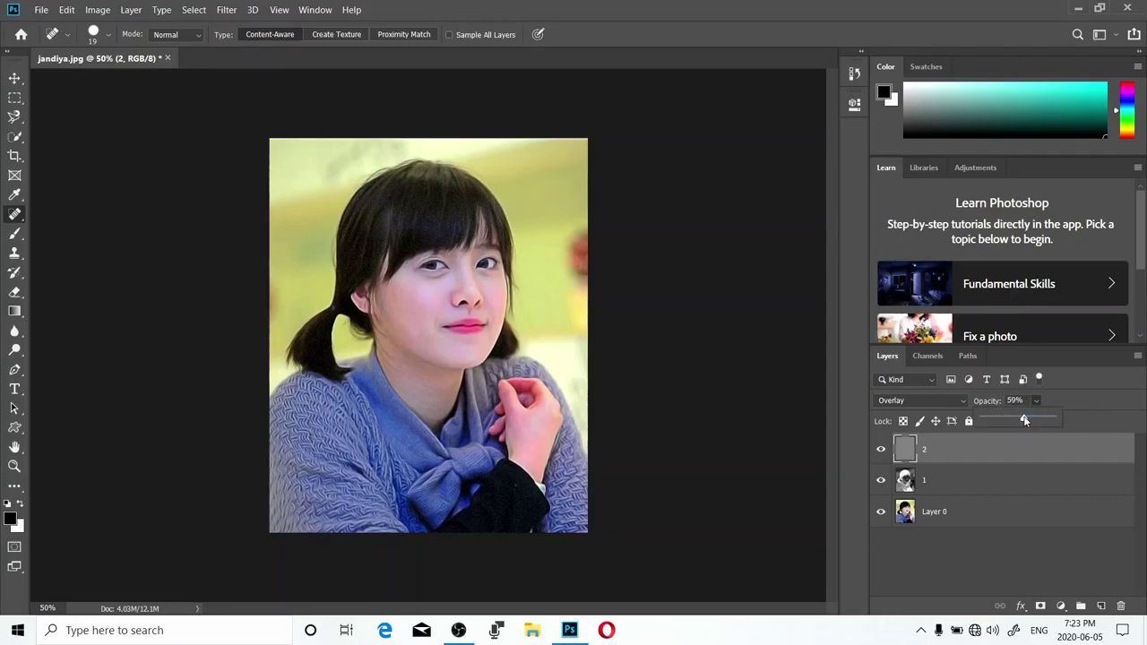
{"action": "left_click", "coordinate": [1053, 577]}
- Add a Levels adjustment layer above layer 2 and raise its black input level to 40 to deepen the shadows
{"action": "left_click", "coordinate": [1065, 608]}
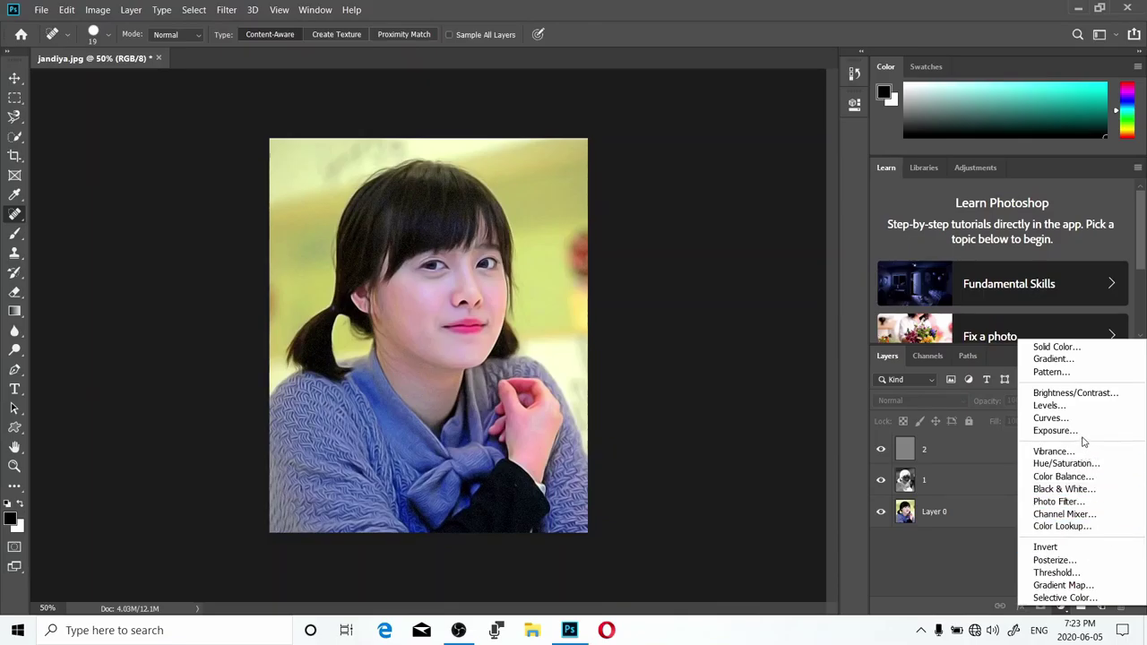
{"action": "left_click", "coordinate": [1074, 406]}
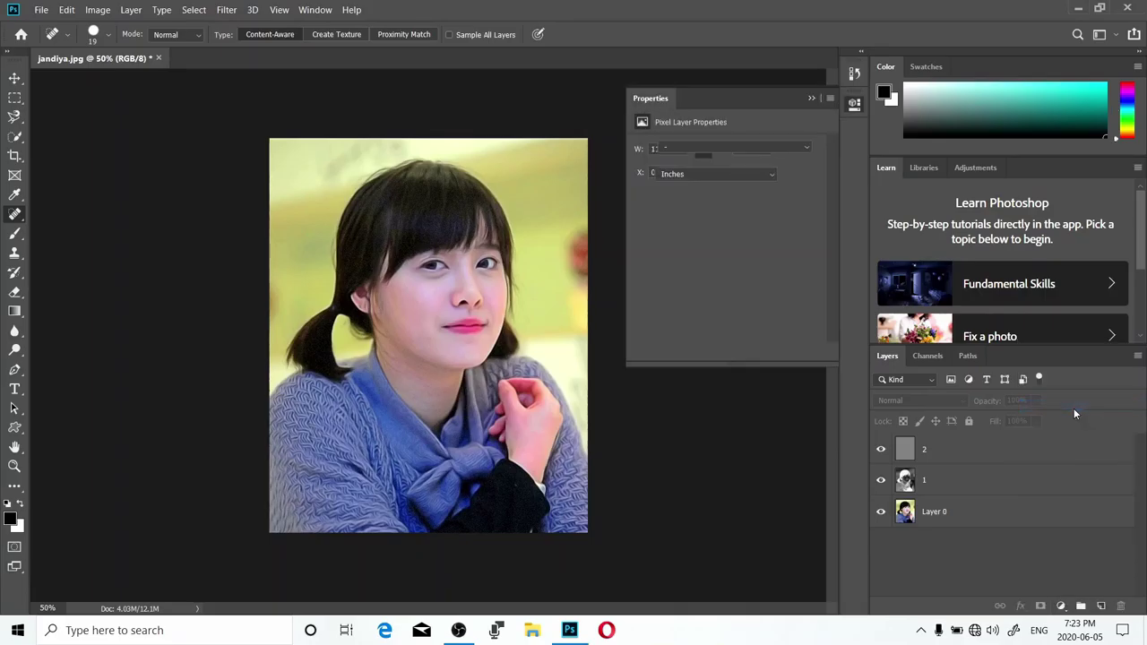
{"action": "mouse_move", "coordinate": [657, 257]}
{"action": "left_mouse_down"}
{"action": "mouse_move", "coordinate": [668, 256]}
{"action": "mouse_move", "coordinate": [653, 259]}
{"action": "left_mouse_up"}
{"action": "left_click_drag", "start_coordinate": [661, 261], "coordinate": [676, 259]}
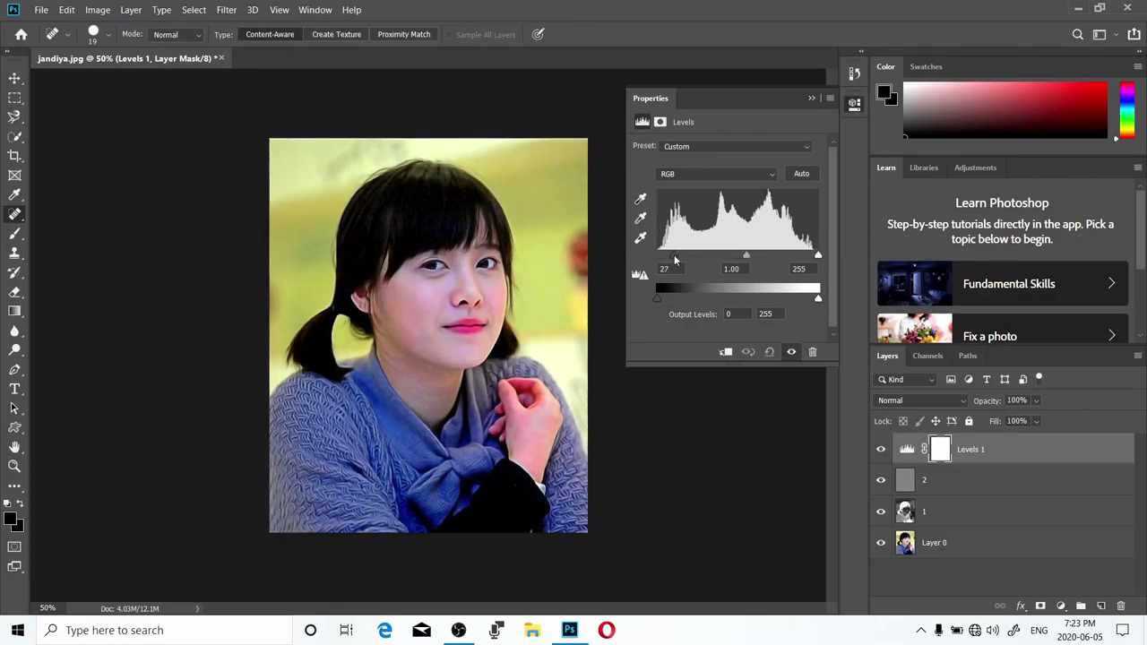
{"action": "mouse_move", "coordinate": [816, 258]}
{"action": "left_mouse_down"}
{"action": "mouse_move", "coordinate": [791, 255]}
{"action": "mouse_move", "coordinate": [834, 261]}
{"action": "left_mouse_up"}
{"action": "left_click_drag", "start_coordinate": [674, 256], "coordinate": [683, 259]}
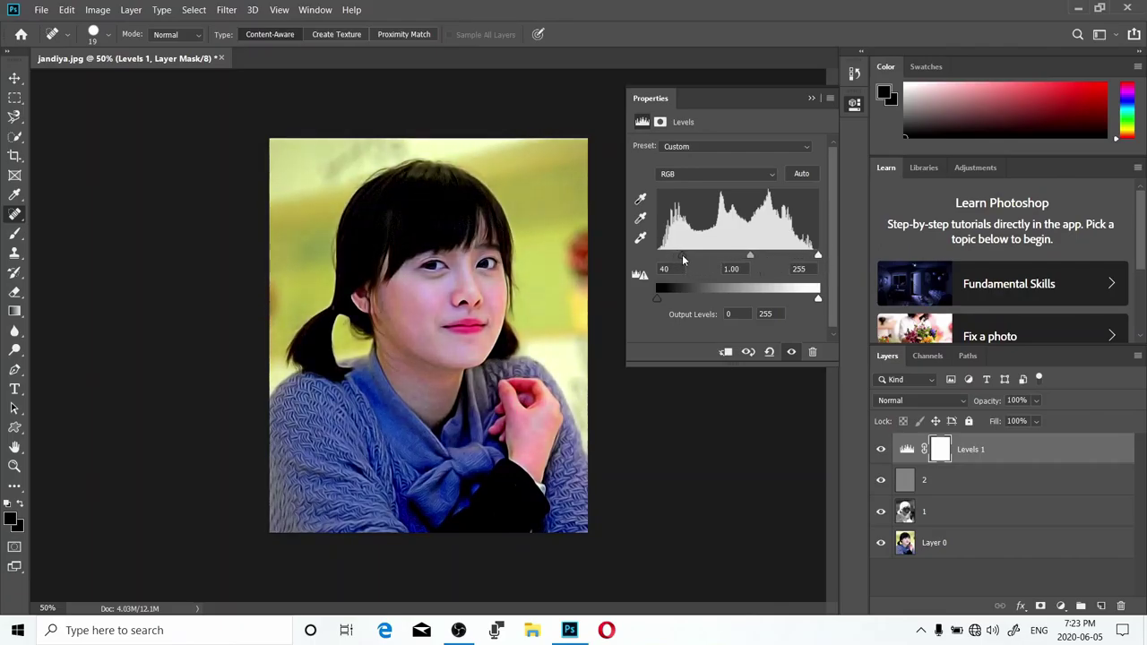
{"action": "left_click", "coordinate": [811, 99]}
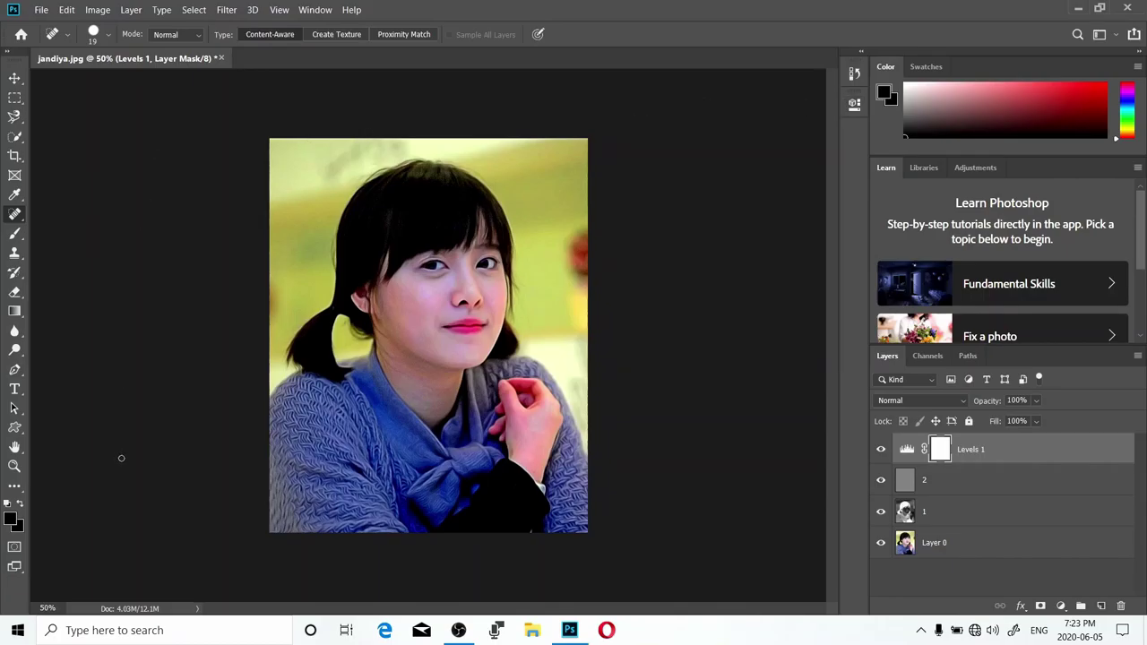
- Start saving a copy of the artwork in the Saved Pictures folder with JPEG as the file format
{"action": "left_click", "coordinate": [15, 80]}
{"action": "left_click", "coordinate": [41, 11]}
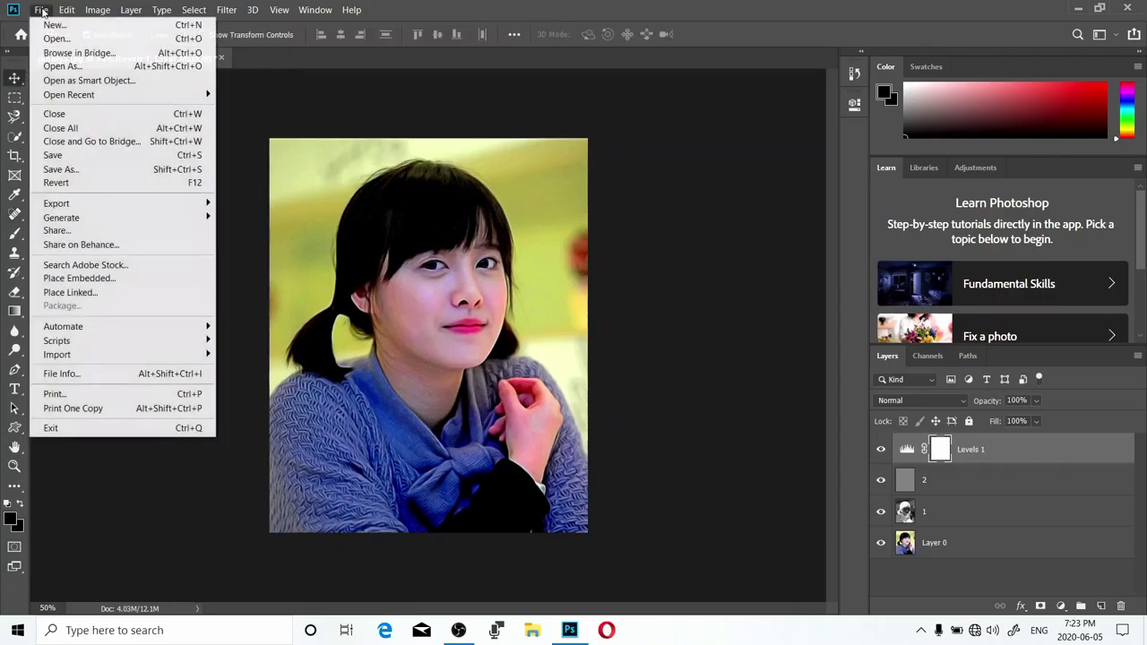
{"action": "left_click", "coordinate": [113, 170]}
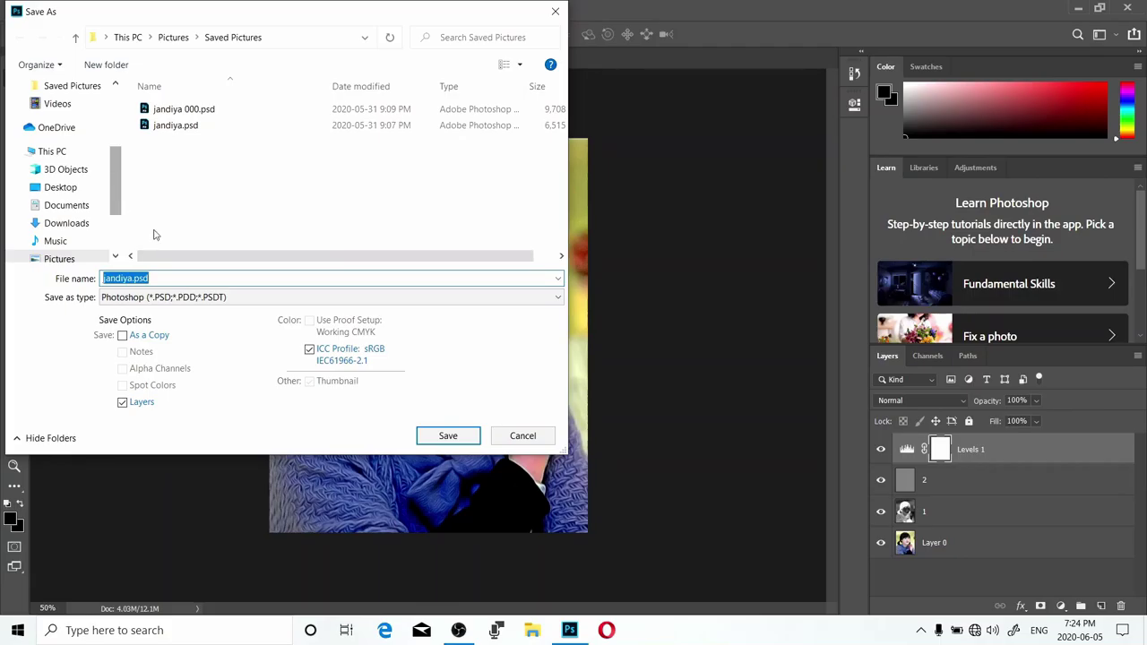
{"action": "left_click", "coordinate": [172, 297]}
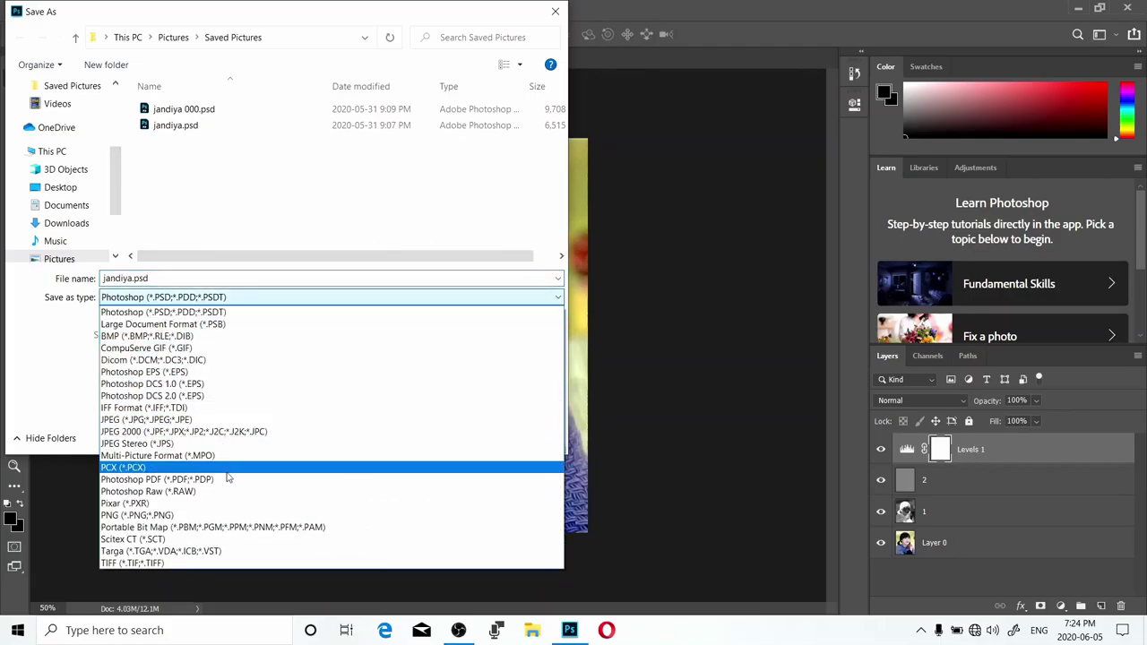
{"action": "left_click", "coordinate": [237, 419]}
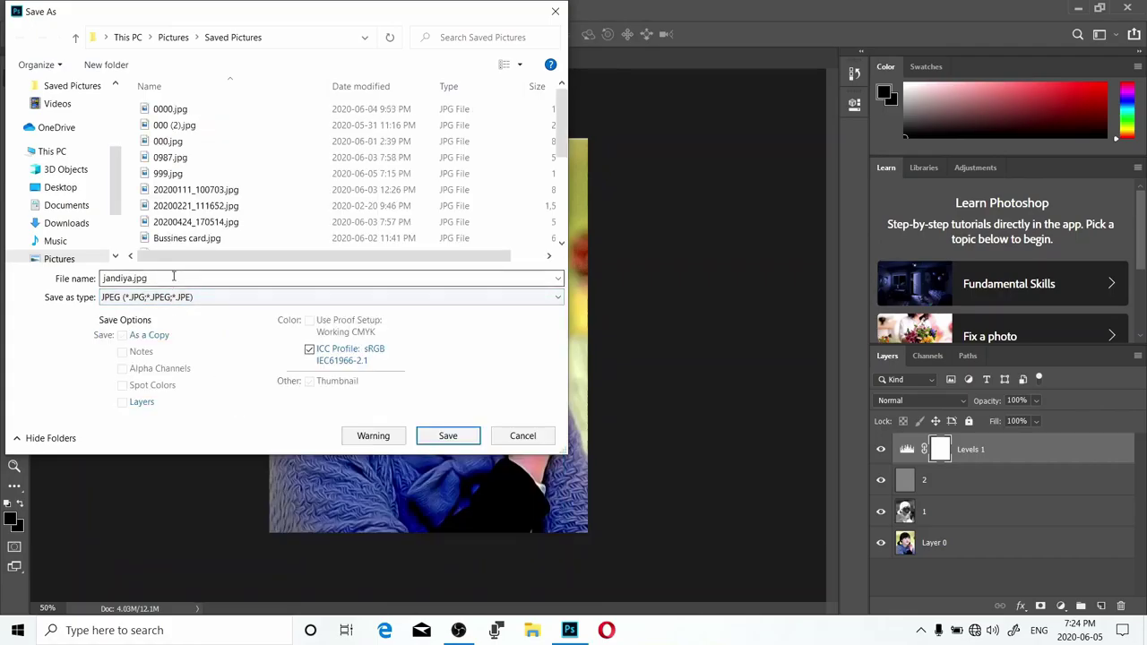
- Shorten the file name to jandi and save the JPEG at quality 8 (High) with the Baseline Standard format
{"action": "left_click", "coordinate": [140, 278]}
{"action": "left_click_drag", "start_coordinate": [148, 279], "coordinate": [144, 278]}
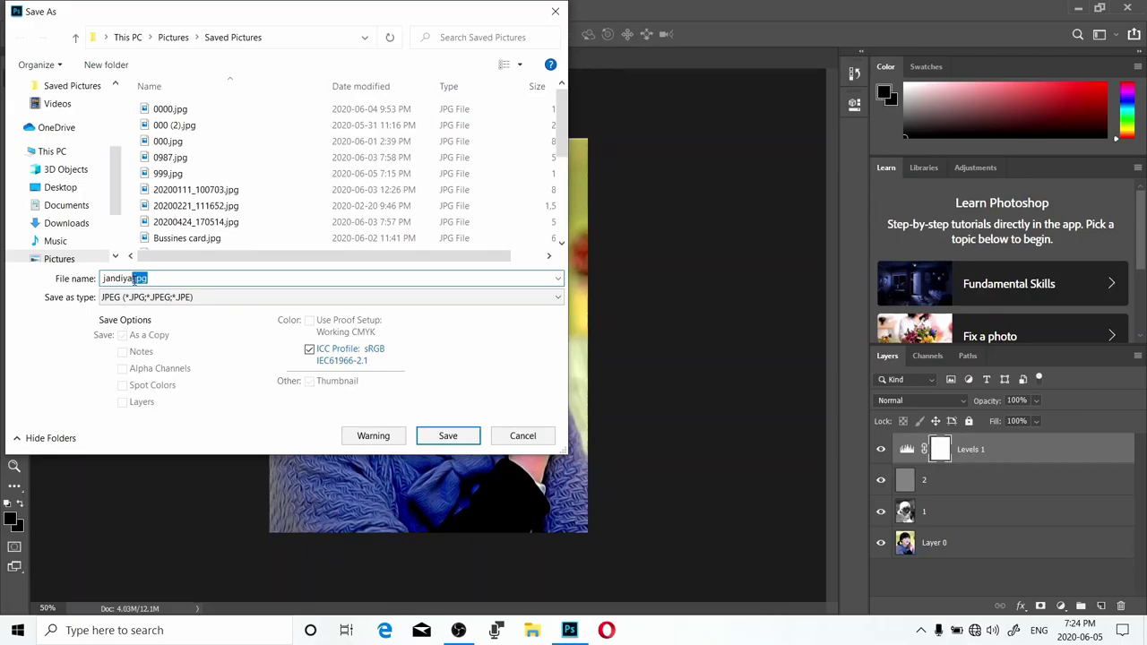
{"action": "key", "text": "BackSpace"}
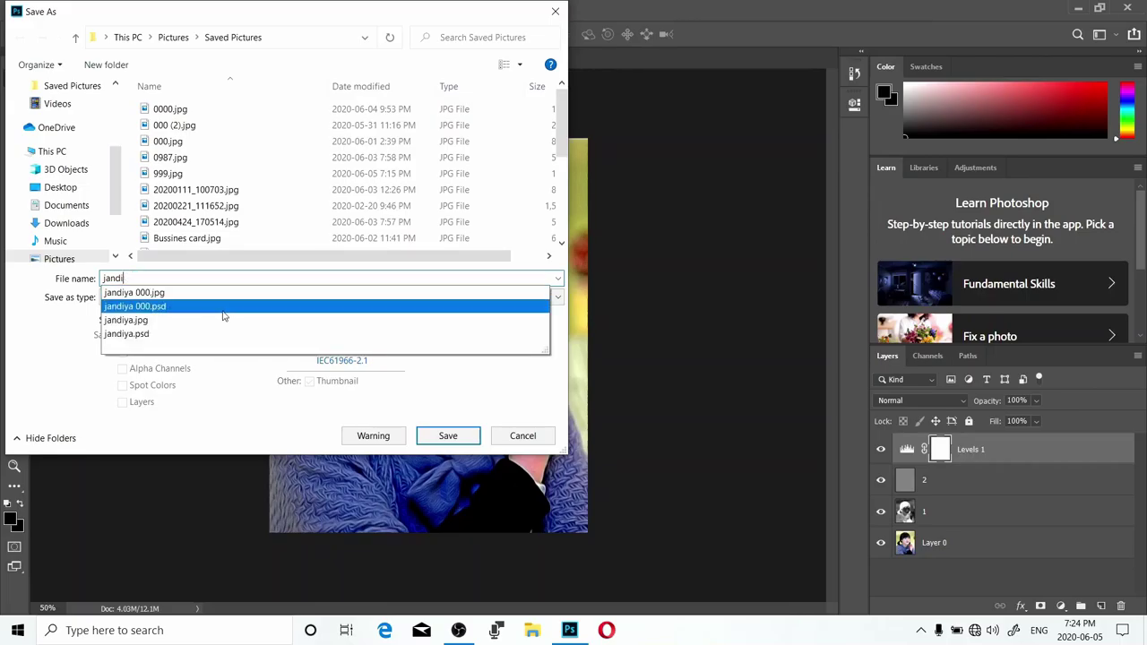
{"action": "left_click", "coordinate": [465, 437]}
{"action": "left_click", "coordinate": [448, 435]}
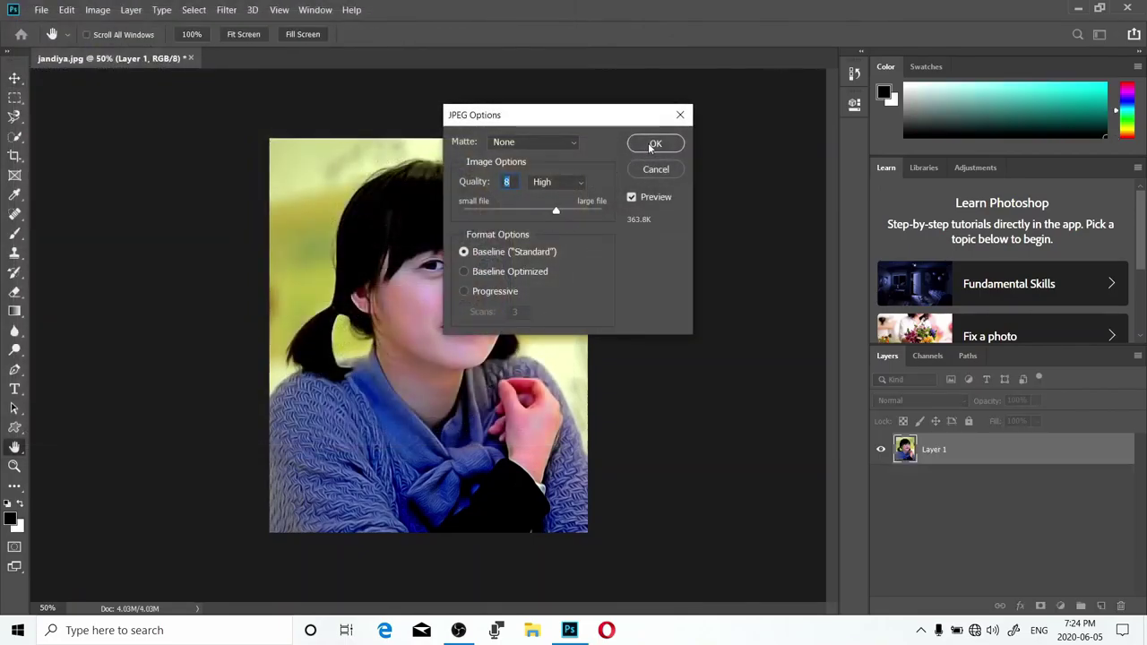
{"action": "left_click", "coordinate": [653, 144]}
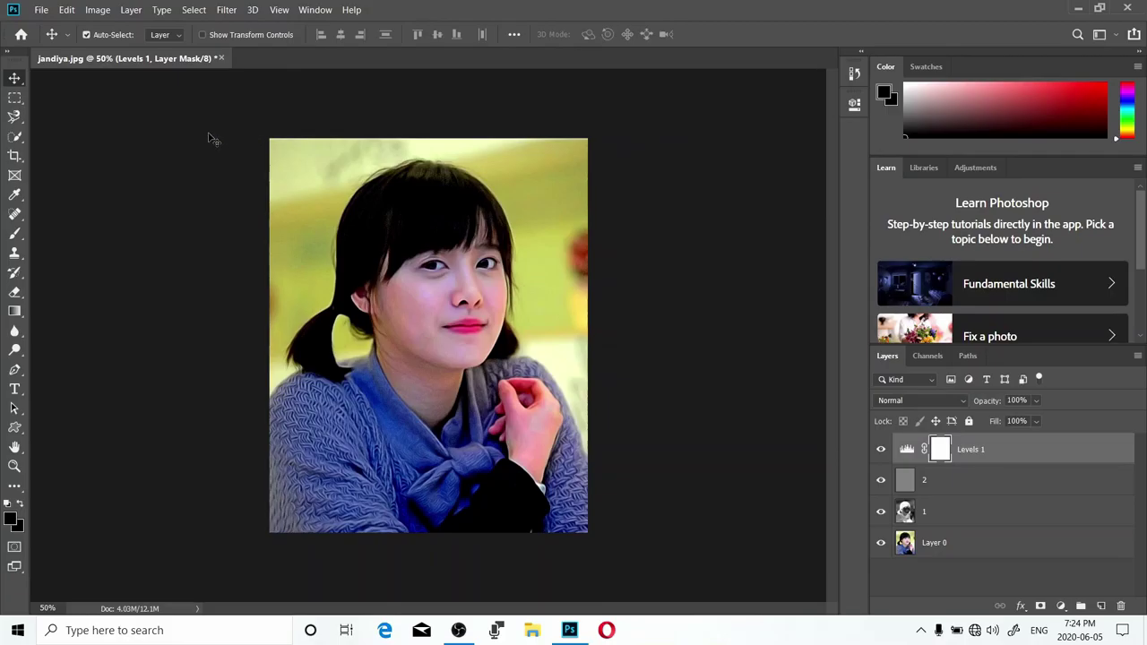